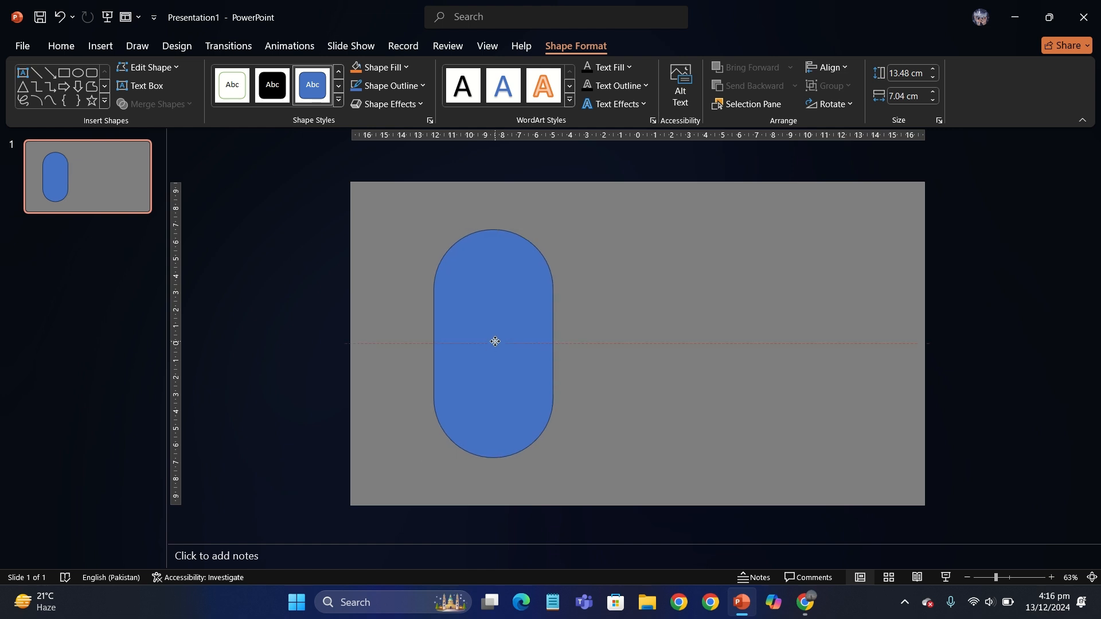
- Remove the outline from the blue pill shape and fill it with a near-black theme grey
left_click(397, 86)
left_click(432, 269)
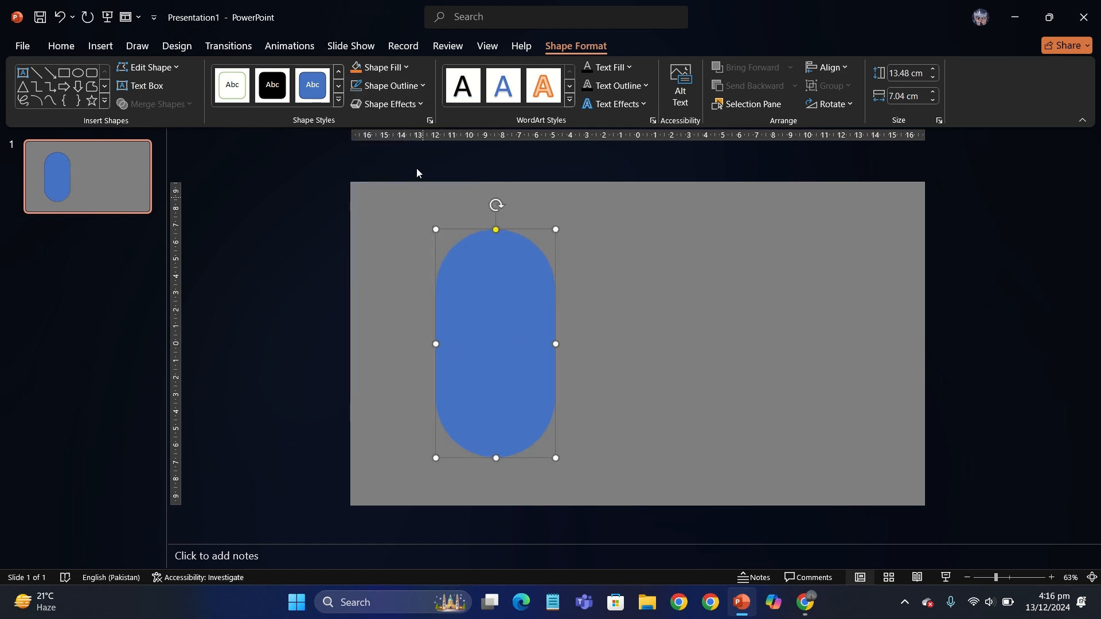
left_click(396, 68)
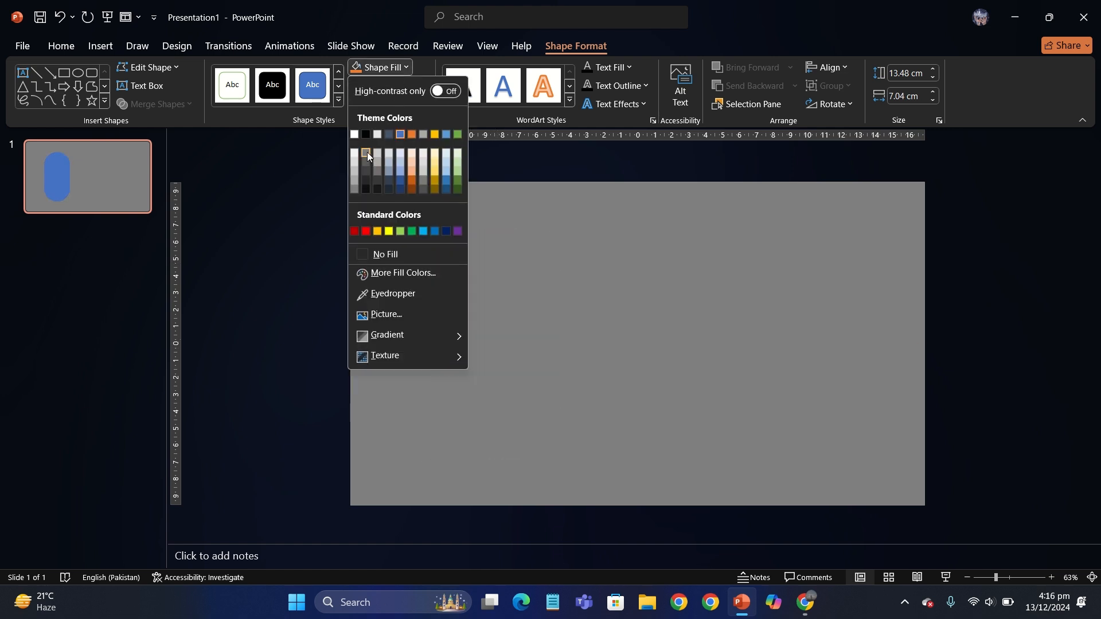
left_click(366, 180)
left_click(393, 68)
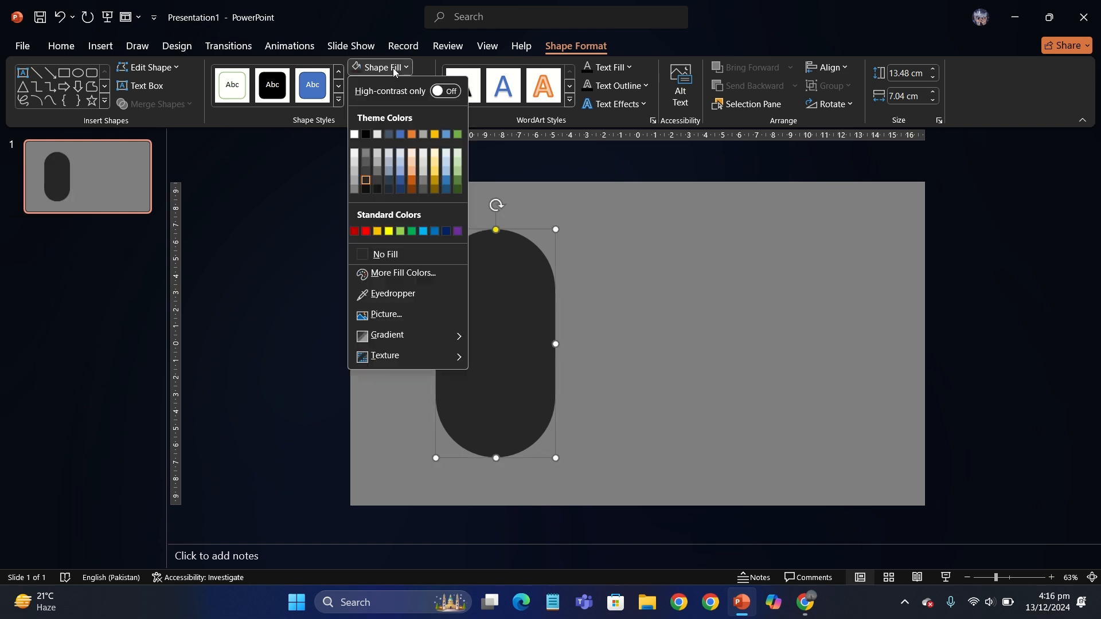
key("Escape")
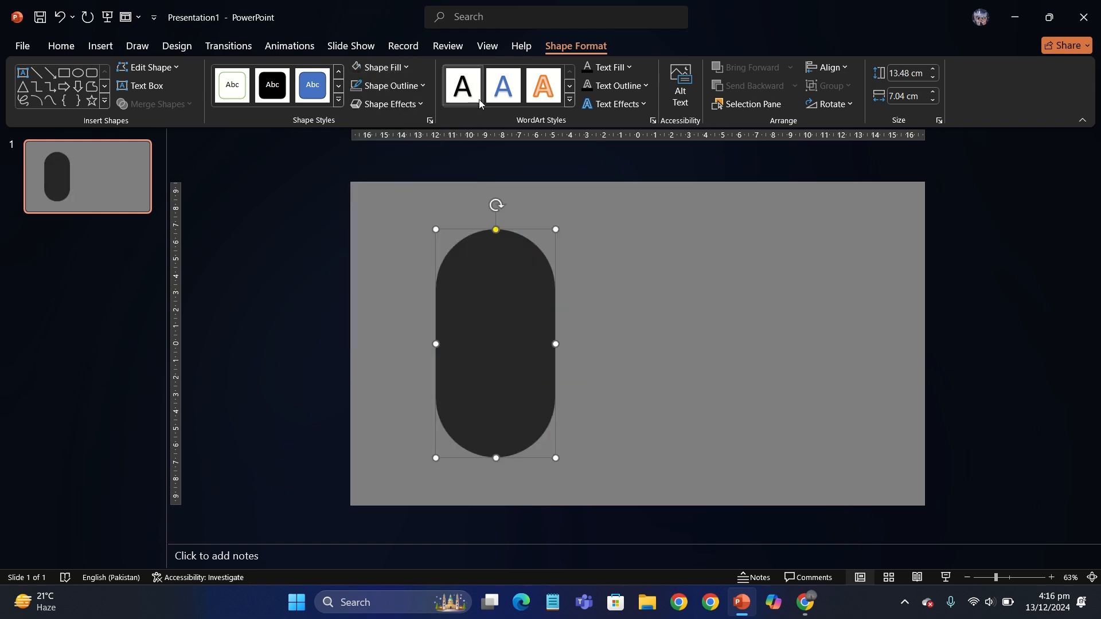
- Apply a ready-made shape effect with a soft bevelled edge to the dark pill
left_click(423, 105)
mouse_move(429, 133)
left_click(522, 218)
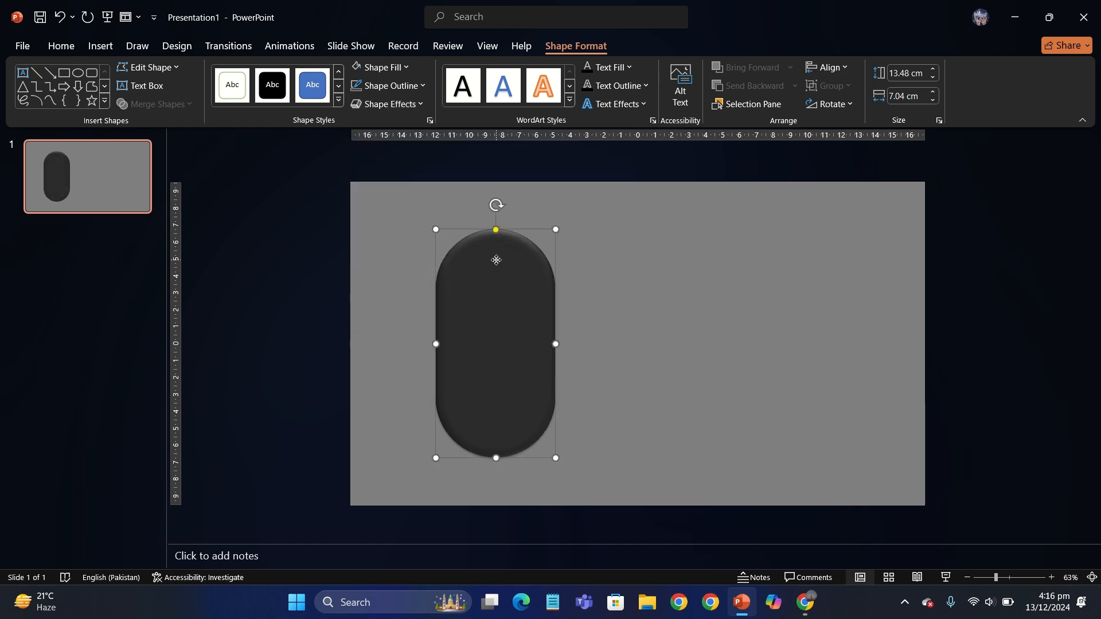
- Give the pill an outer shadow cast toward its lower right, with a 106 pt distance and 25 pt blur
right_click(515, 271)
left_click(578, 542)
left_click(947, 204)
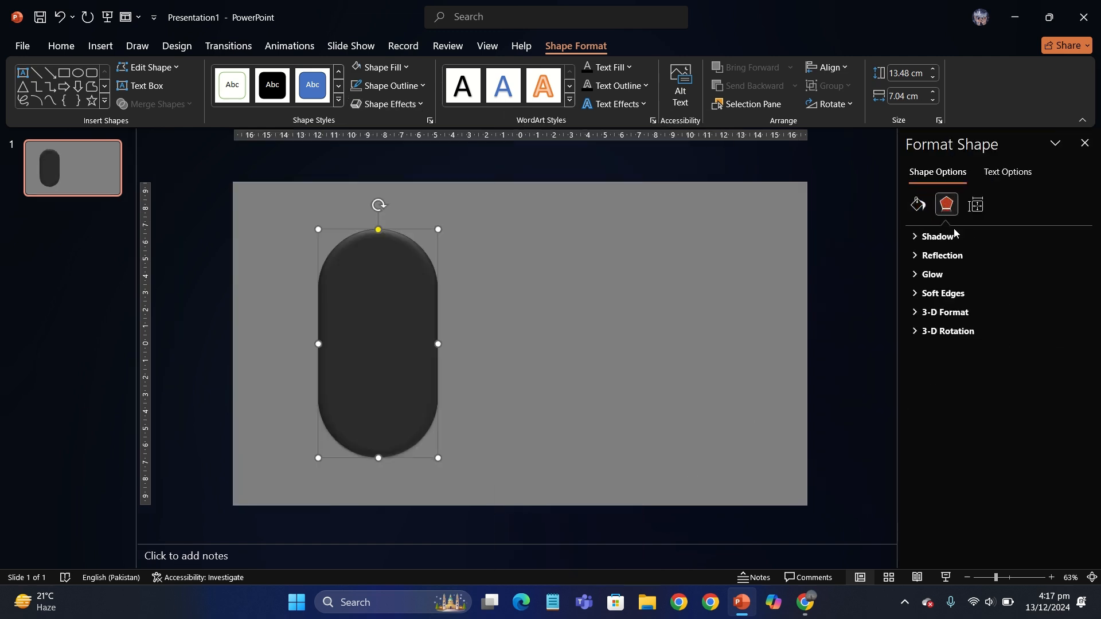
left_click(937, 236)
left_click(1063, 257)
left_click(996, 380)
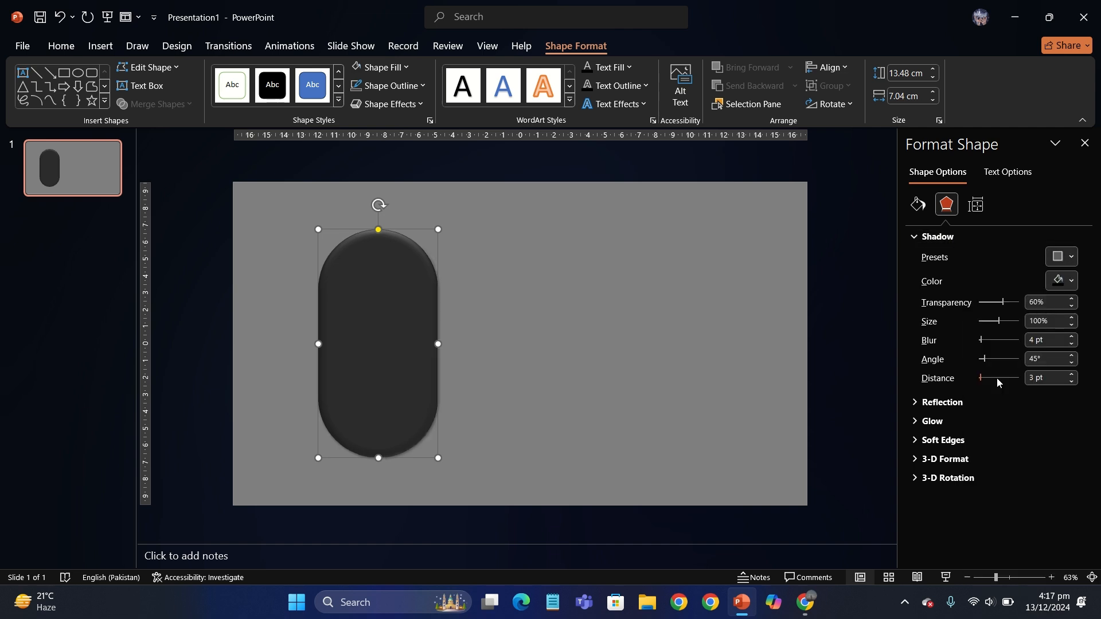
left_click_drag(982, 377, 1001, 380)
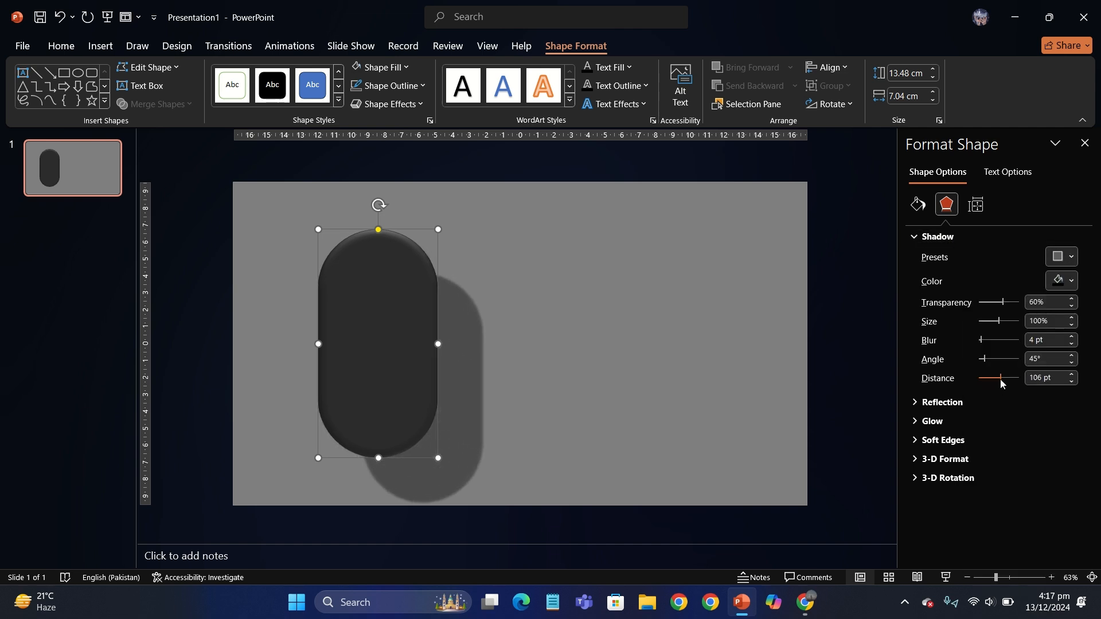
left_click_drag(982, 340, 992, 343)
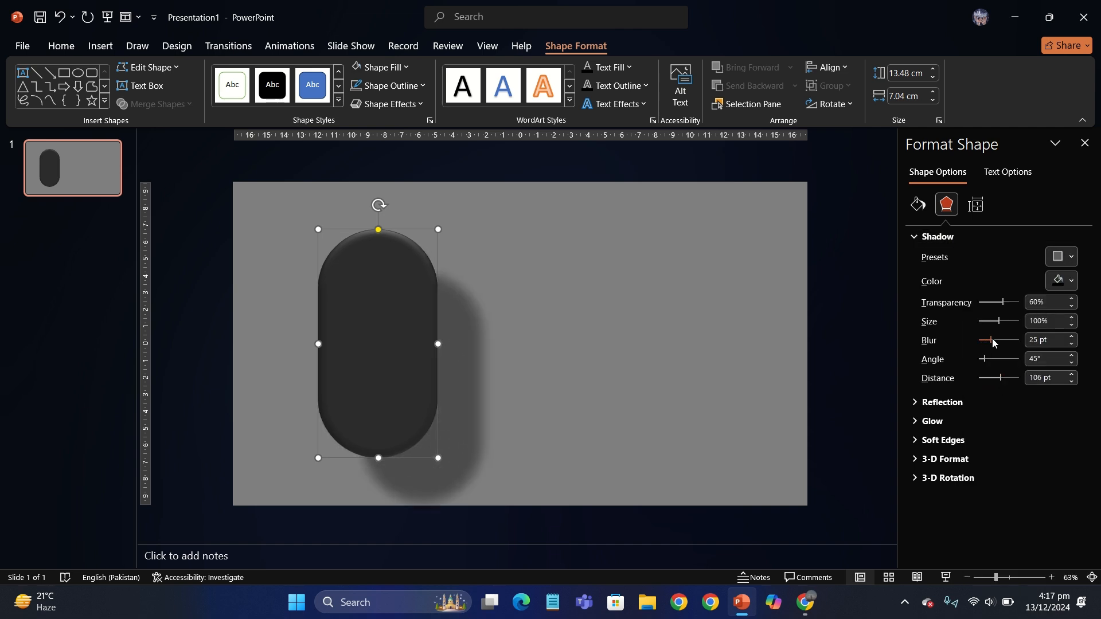
- Refine the pill's shadow to 32 pt blur, 50° angle and 115 pt distance, then close the formatting options
left_click(629, 305)
scroll(630, 306, "down", 1)
left_click(425, 344)
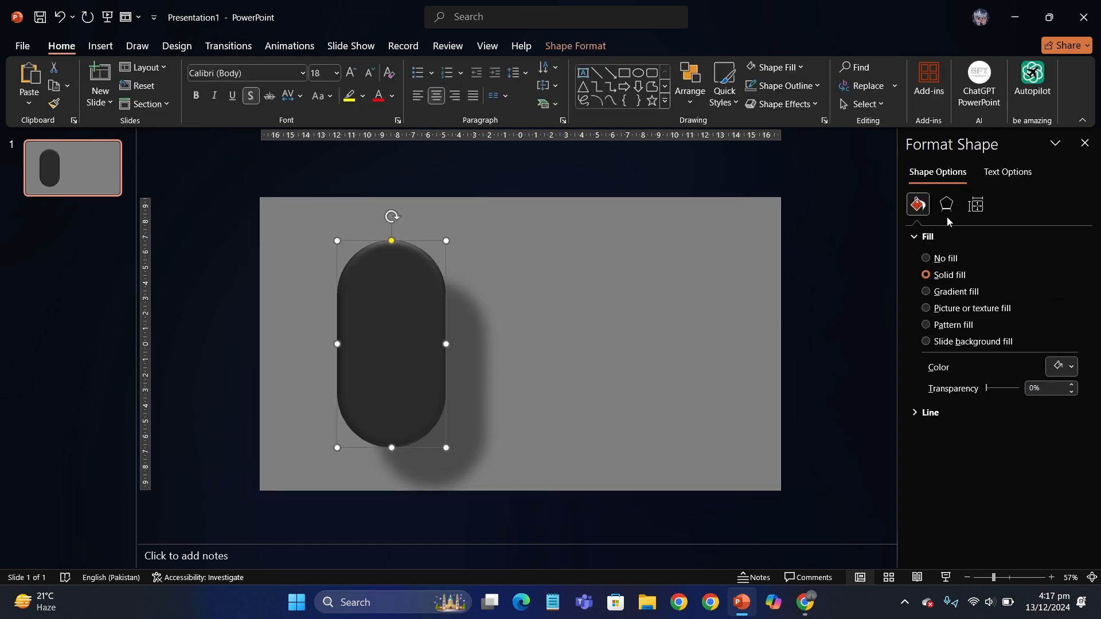
left_click(947, 206)
mouse_move(1000, 380)
left_mouse_down()
mouse_move(984, 360)
mouse_move(1003, 383)
left_mouse_up()
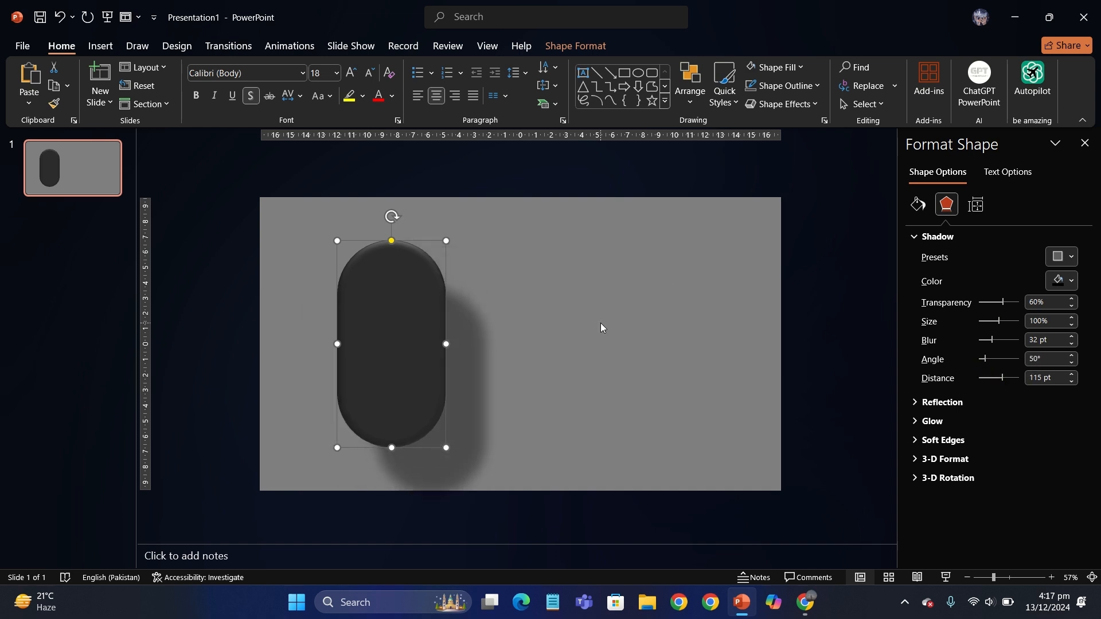
left_click(1084, 143)
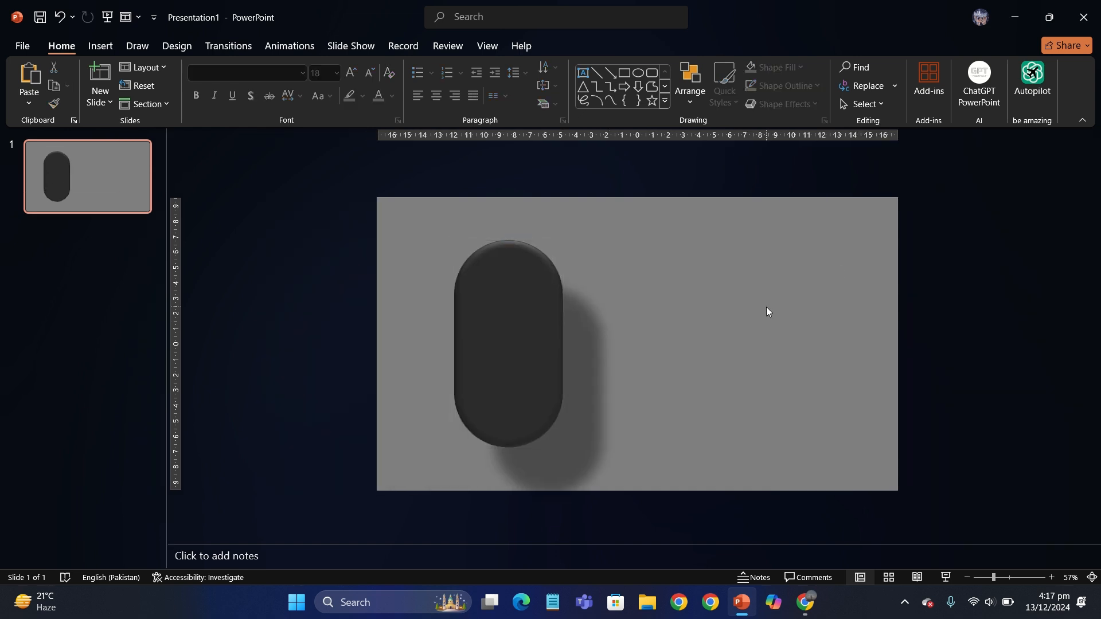
- Insert a hollow circle about 6 cm across over the pill's upper end
left_click(431, 302)
left_click(101, 46)
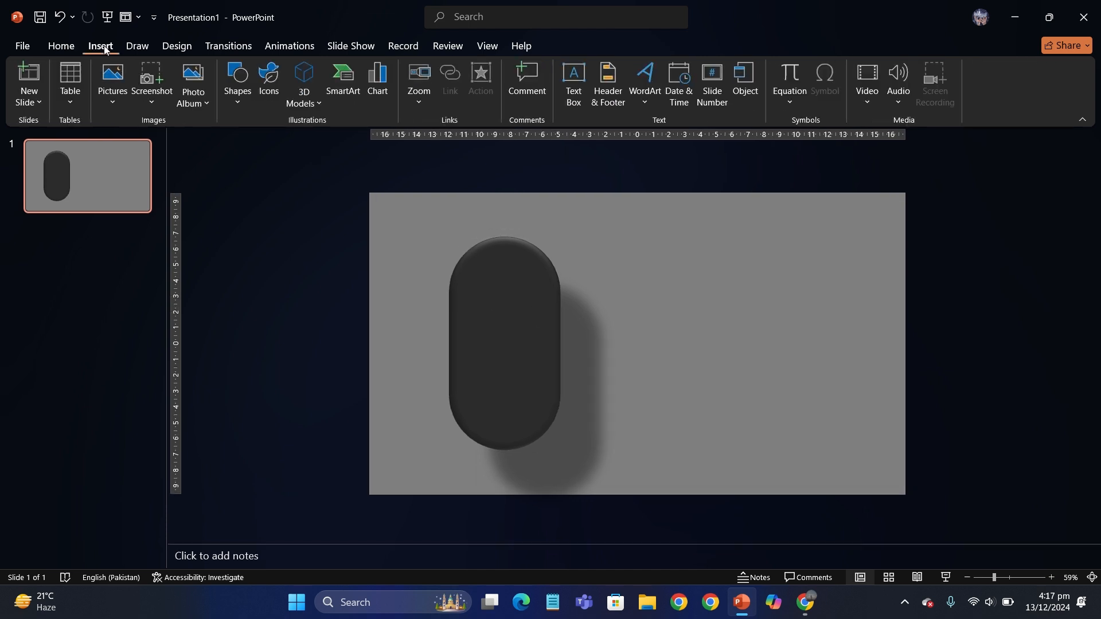
left_click(227, 79)
left_click(247, 312)
left_click_drag(466, 243, 560, 338)
left_click(538, 308)
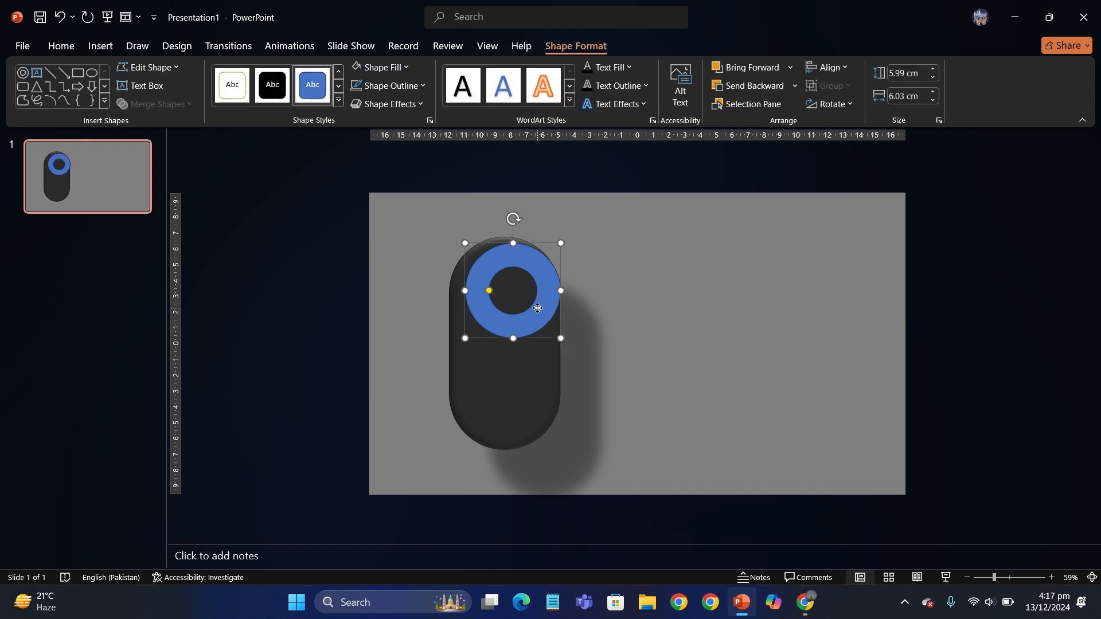
- Set the hollow circle's height and width to 7.04 cm and align it horizontally with the pill
left_click(532, 387)
left_click(534, 312)
left_click(920, 70)
type("7.")
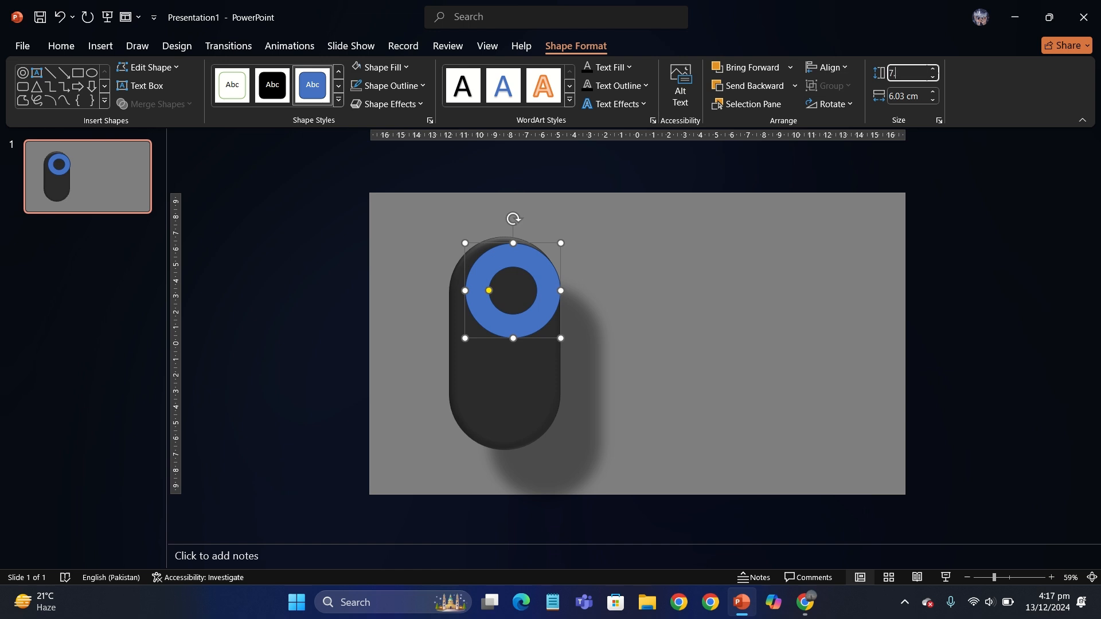
type("04")
key("Return")
left_click(918, 95)
type("7.04")
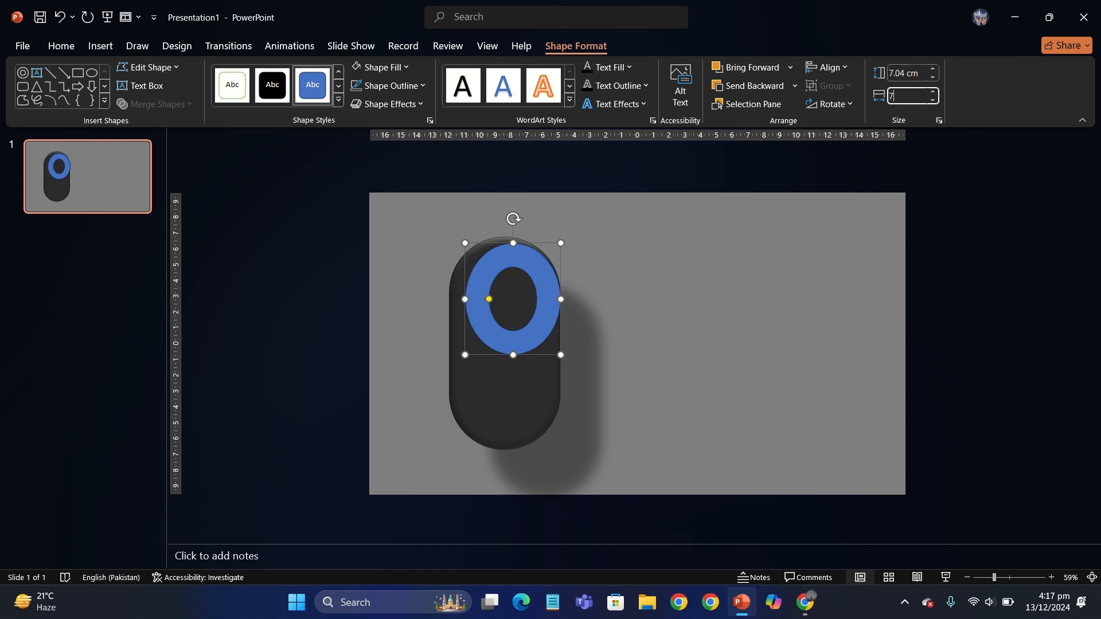
key("Return")
left_click_drag(521, 347, 505, 347)
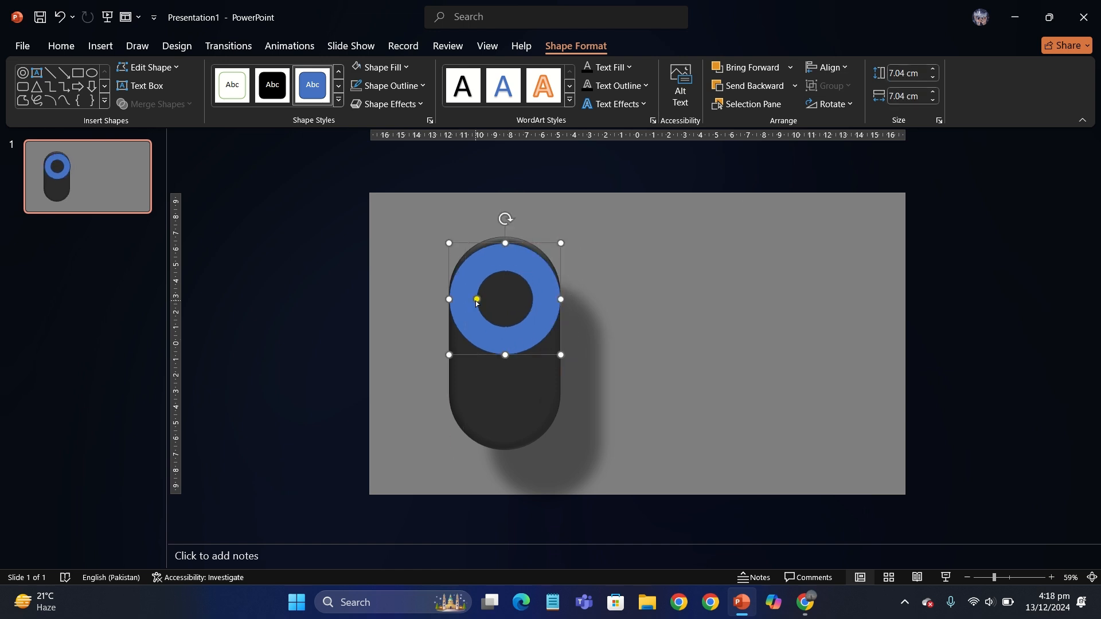
- Make the hollow circle a thin ring, resize it to 6 cm by 6 cm, and centre it in the pill's upper end
left_click_drag(477, 299, 458, 299)
left_click(933, 78)
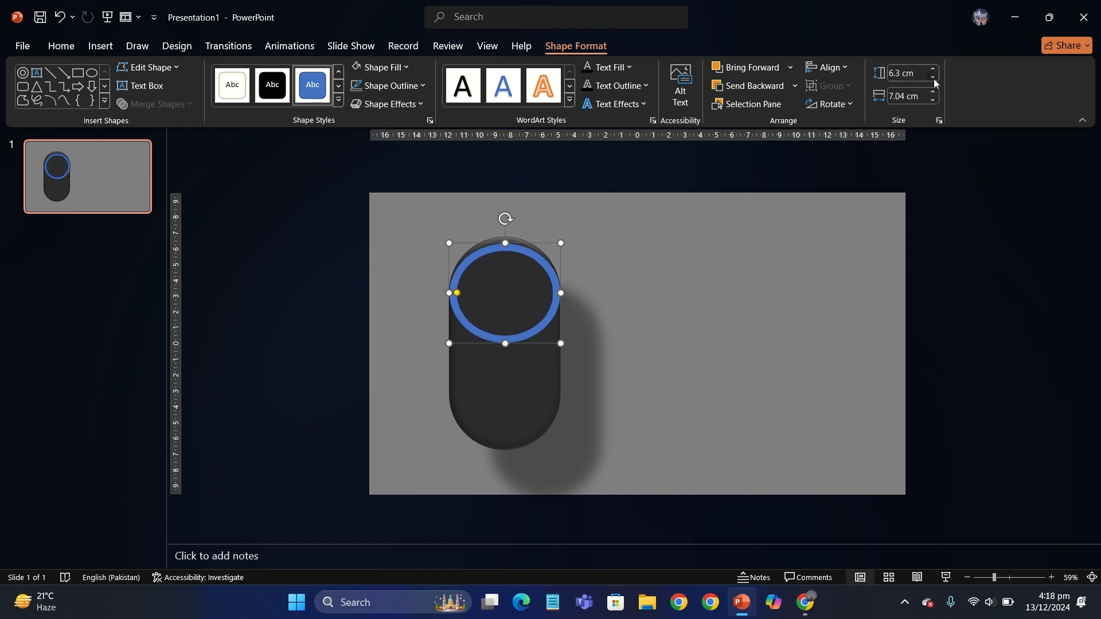
left_click(933, 100)
left_click(934, 101)
left_click(933, 100)
left_click(934, 100)
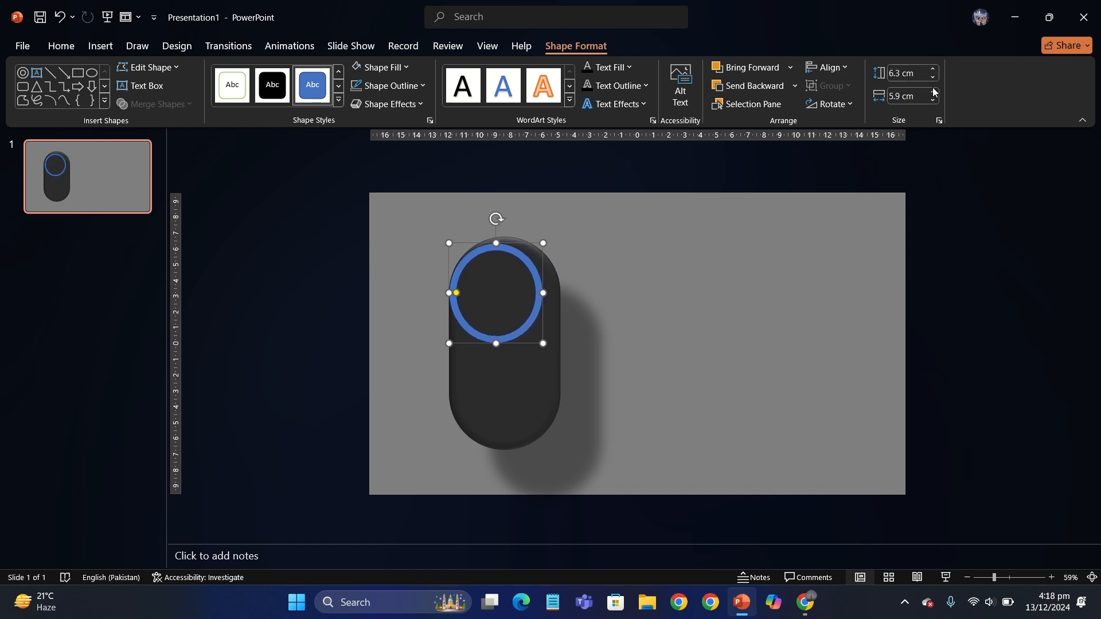
left_click(933, 92)
left_click(933, 78)
left_click(933, 77)
left_click(933, 78)
left_click_drag(523, 321, 533, 324)
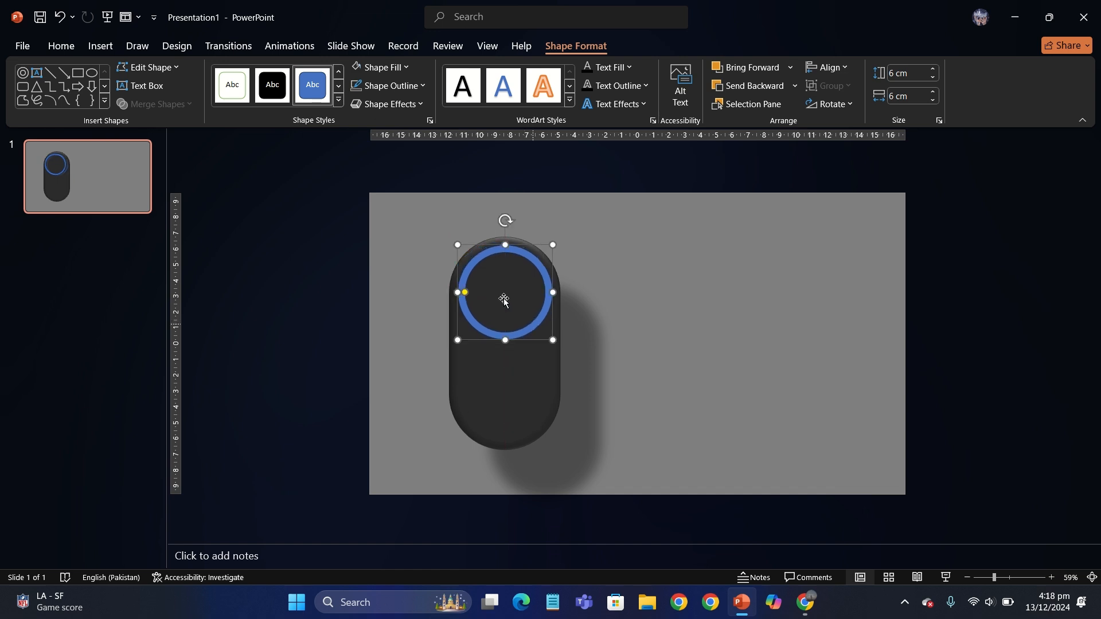
- Fill the ring with standard red and make its band slightly thinner
left_click(395, 70)
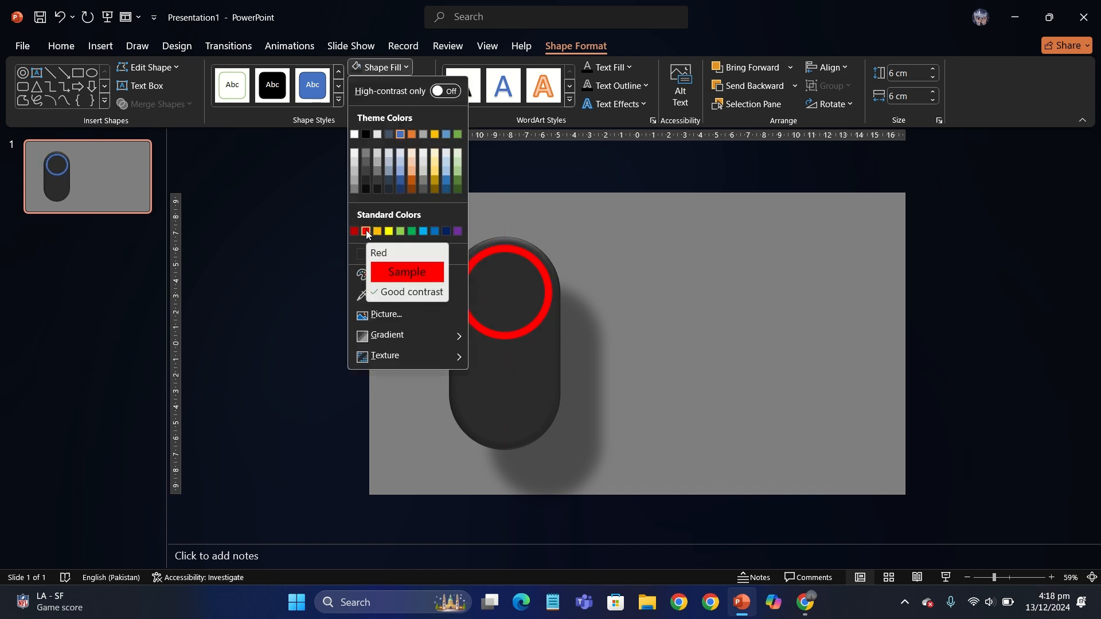
left_click(366, 231)
left_click(347, 246)
left_click(469, 288)
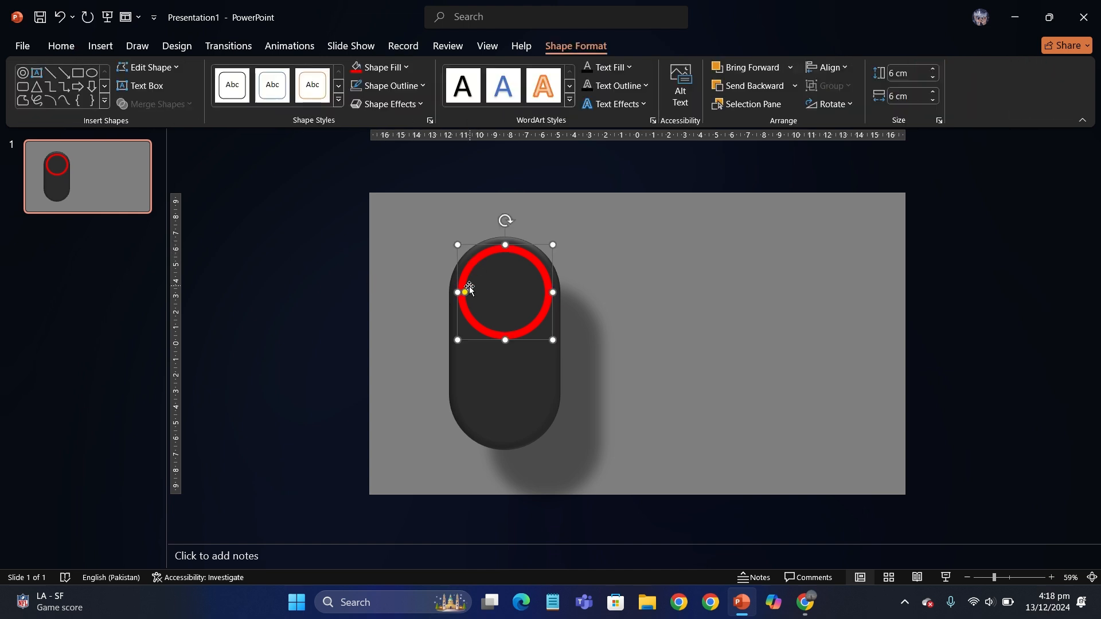
left_click(277, 252)
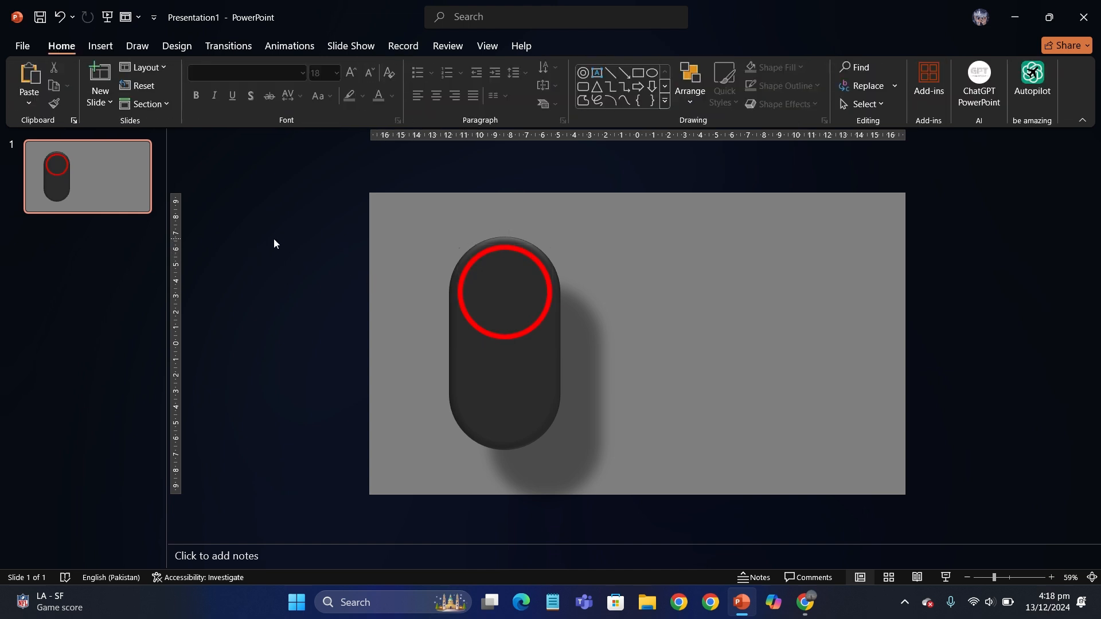
left_click(458, 29)
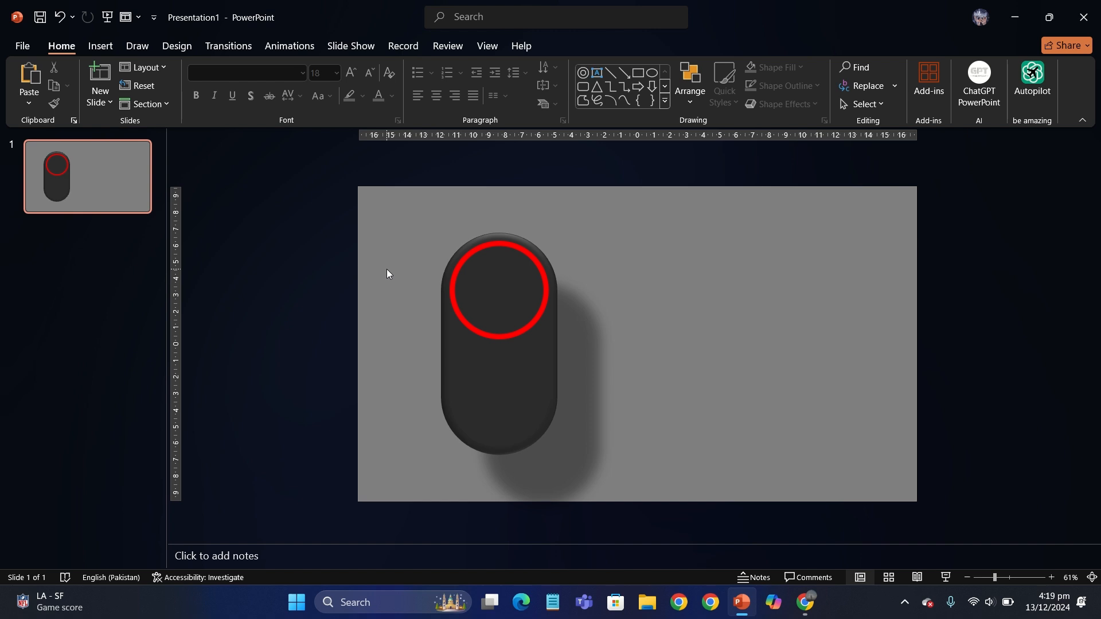
- Change the ring's fill to standard purple
left_click(441, 258)
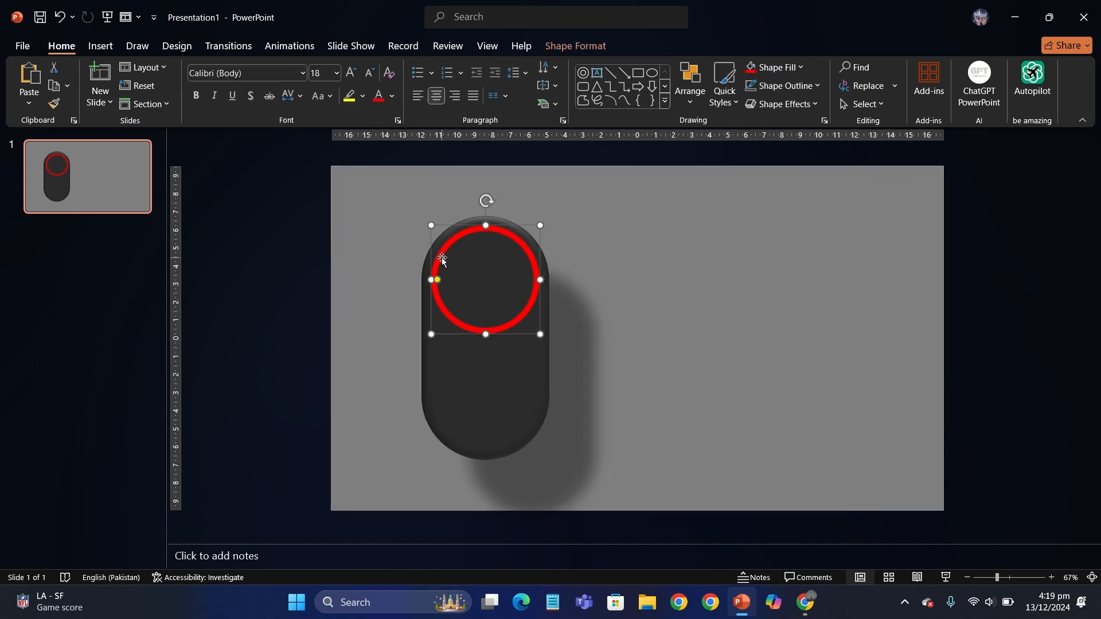
left_click(565, 46)
left_click(379, 67)
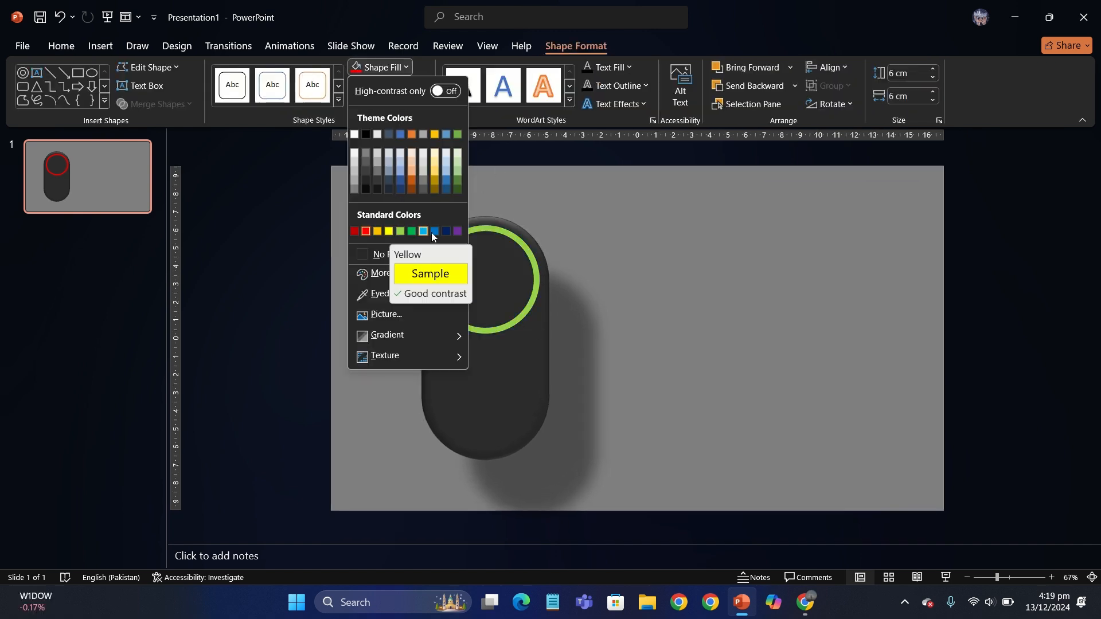
left_click(458, 231)
left_click(288, 311)
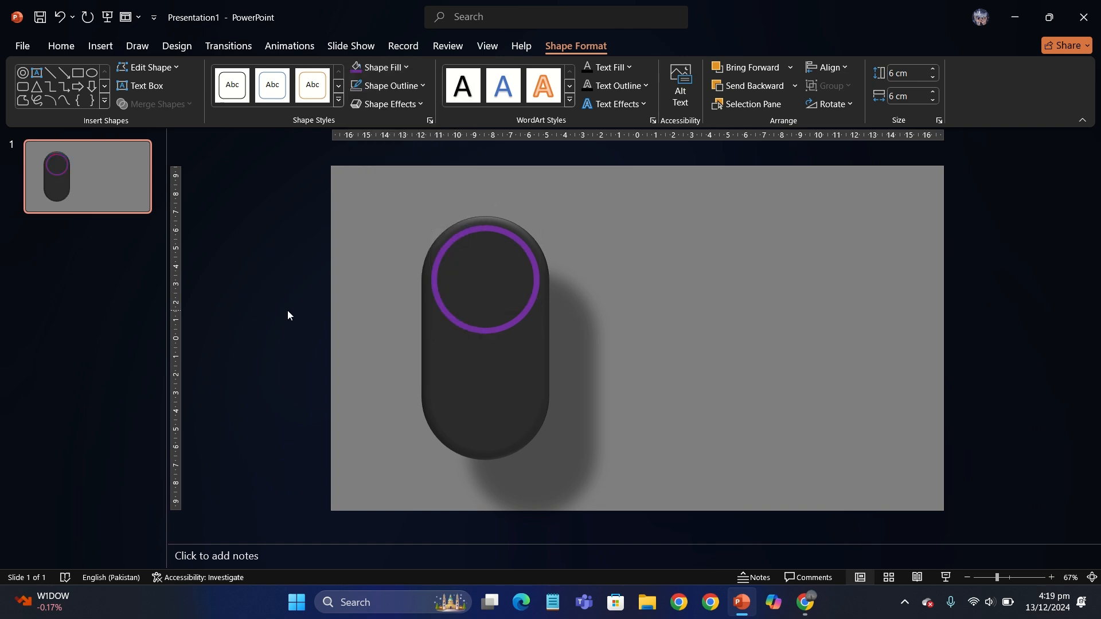
- Add the Lorem Ipsum paragraph to the slide and delete everything after "to make a type specimen book."
type("Lorem Ipsum is simply dummy text of the printing and typesetting industry. Lorem Ipsum has been the industry's standard dummy text ever since the 1500s, when an unknown printer took a galley of type and scrambled it to make a type specimen book. It has survived not only five centuries, but also the leap into electronic typesetting, remaining essentially unchanged. It was popularised in the 1960s with the release of Letraset sheets containing Lorem Ipsum passages, and more recently with desktop publishing software like Aldus PageMaker including versions of Lorem Ipsum.")
key("shift+Up")
key("shift+Up")
key("shift+Up")
key("shift+Up")
key("shift+Up")
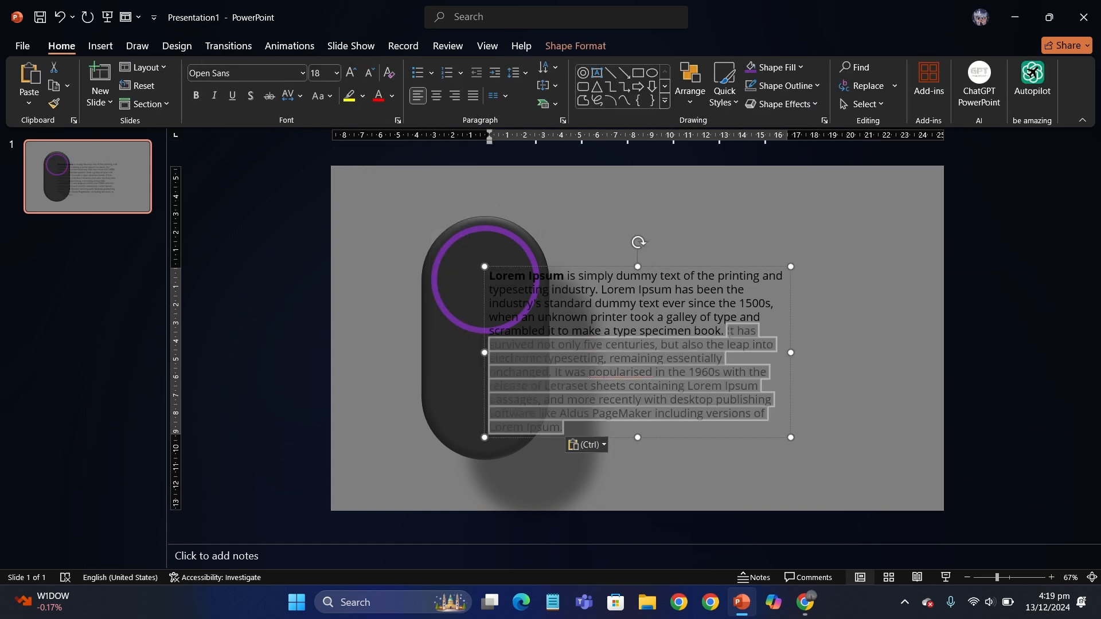
key("BackSpace")
- Reduce the font size of the whole Lorem Ipsum text box to 10
left_click(730, 341)
left_click(371, 73)
left_click(371, 72)
left_click(371, 72)
left_click(372, 72)
left_click(372, 72)
left_click(371, 72)
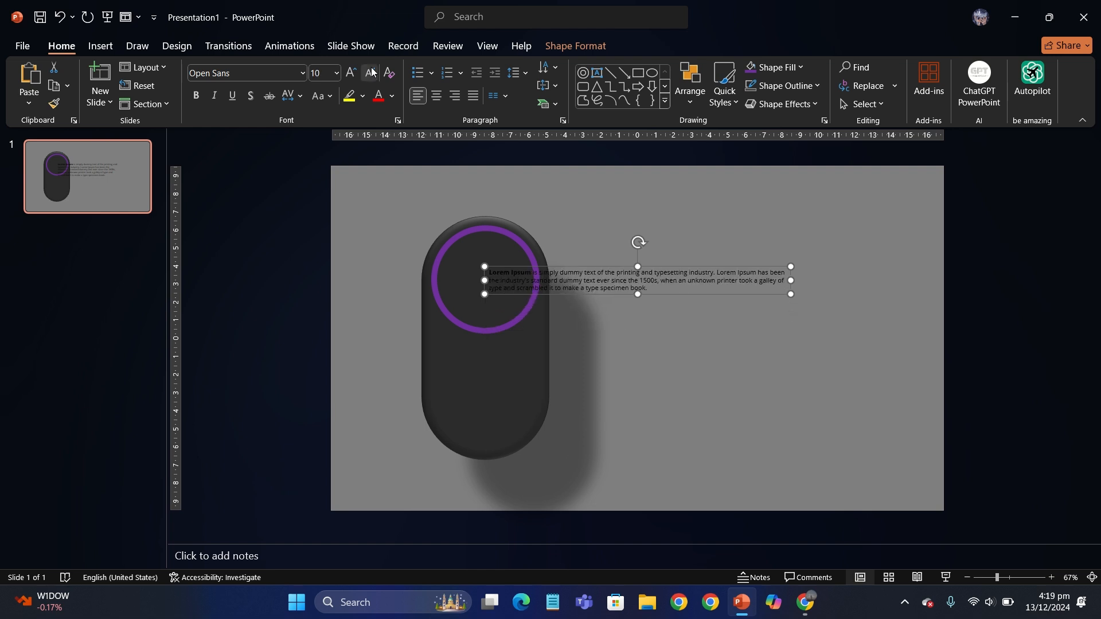
- Remove the bold from the paragraph's opening words and recolour all its text light grey
left_click(392, 95)
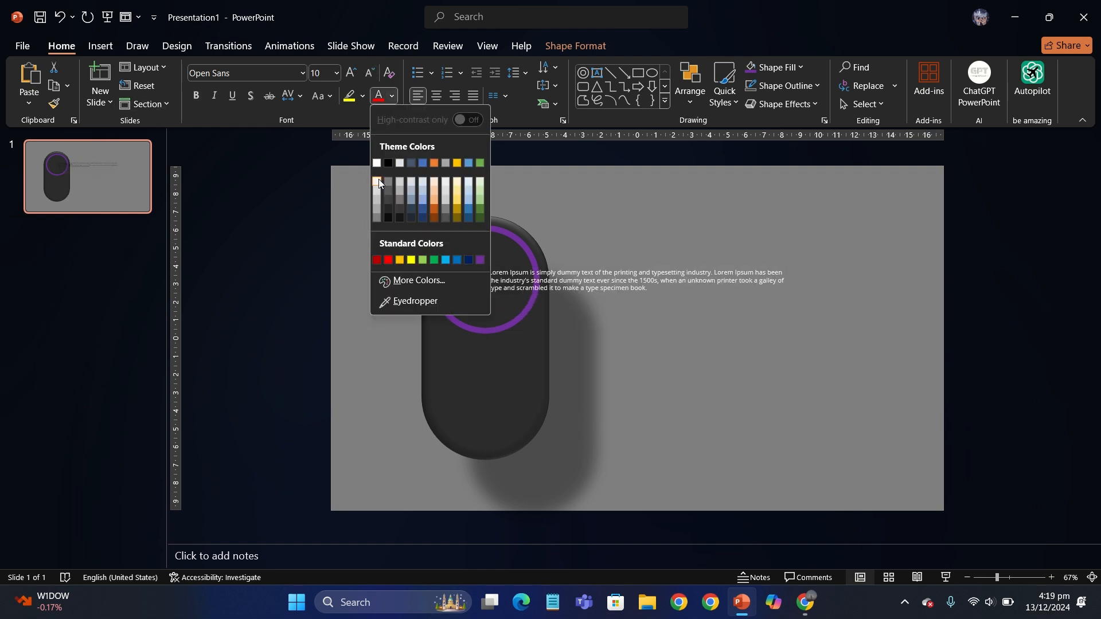
left_click(376, 218)
left_click(393, 96)
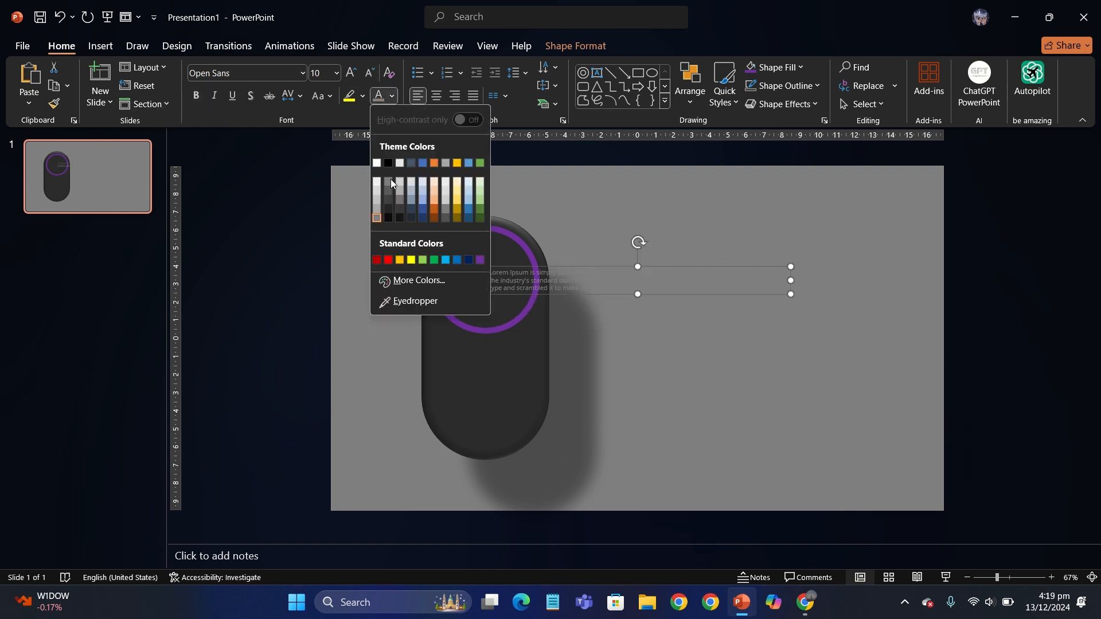
left_click(377, 215)
- Narrow the paragraph's text box, centre its text, and place it in the lower half of the pill below the ring
left_click_drag(791, 280, 559, 280)
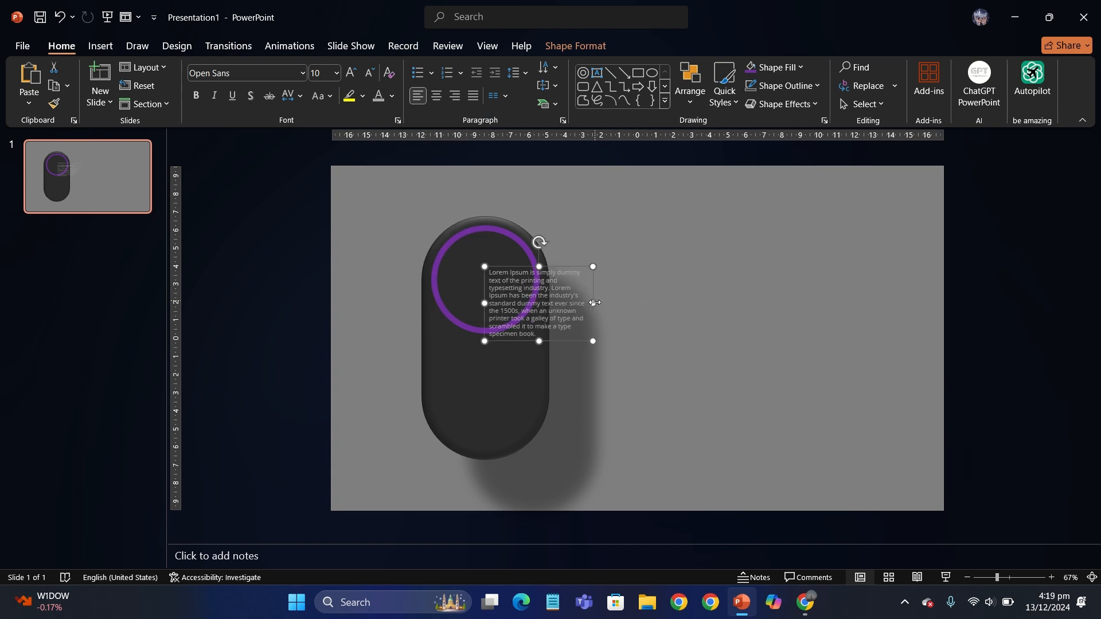
key("ctrl+e")
left_click_drag(549, 380, 513, 436)
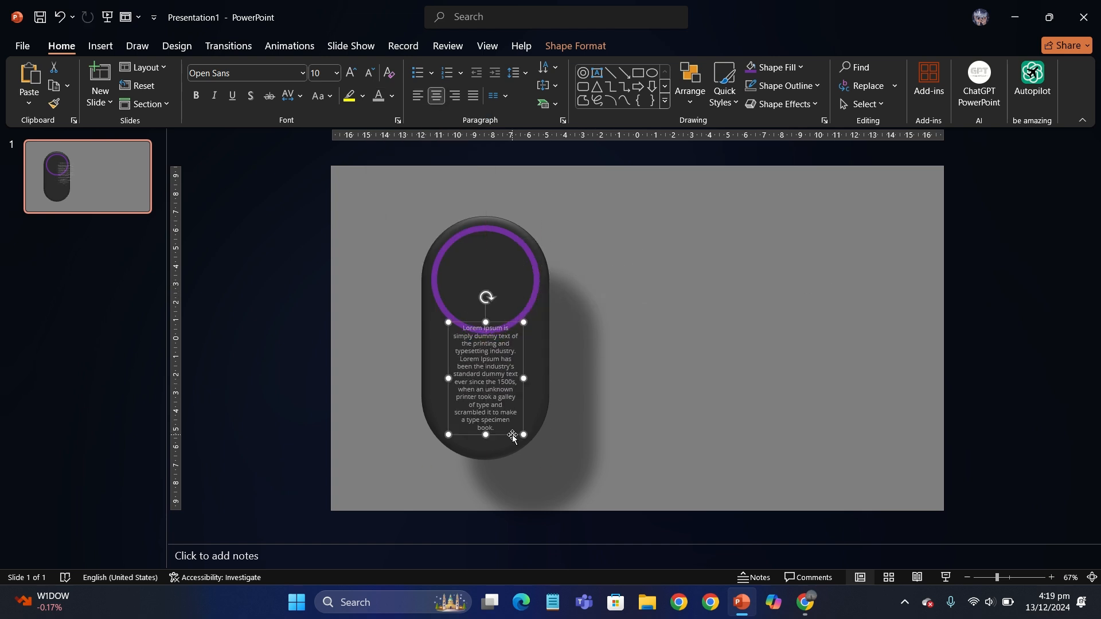
left_click_drag(524, 380, 469, 429)
left_click(356, 290)
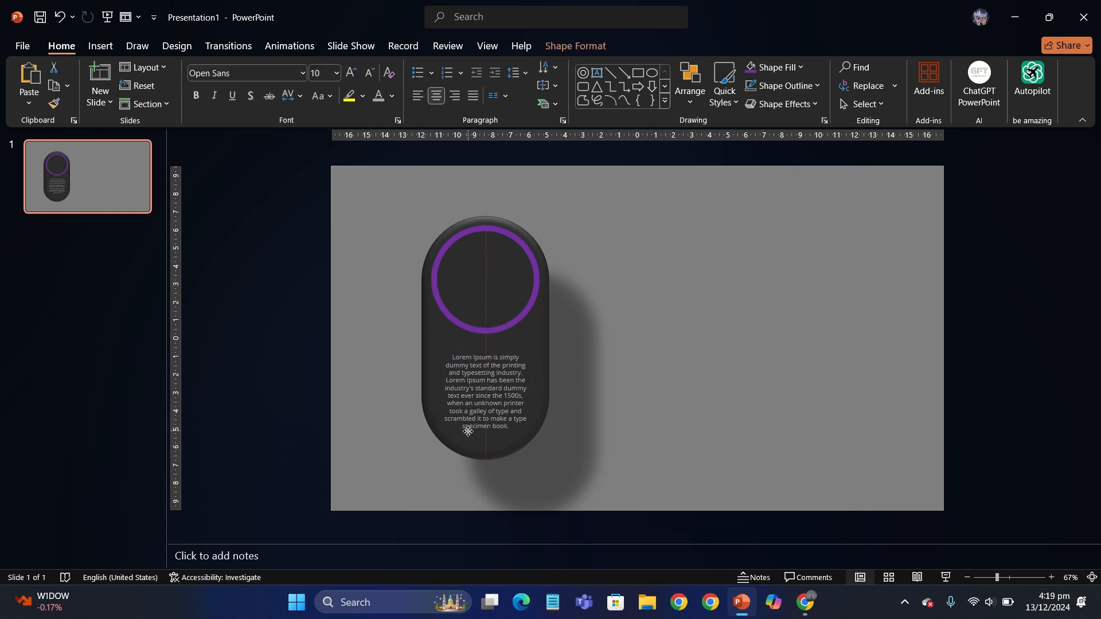
- Set the paragraph's line spacing to 1.5 and widen its text box slightly
left_click(515, 72)
left_click(529, 112)
left_click_drag(531, 412, 540, 411)
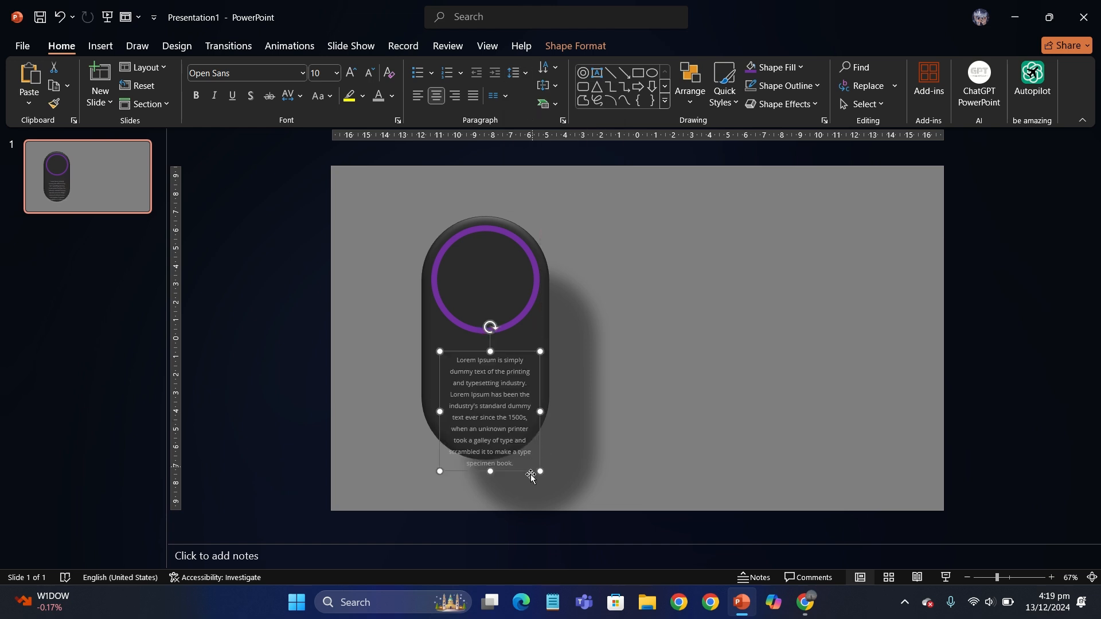
- Widen the paragraph's text box, centre it in the lower half of the pill, and reduce its font size to 9
left_click_drag(530, 472, 526, 457)
left_click_drag(538, 396, 554, 397)
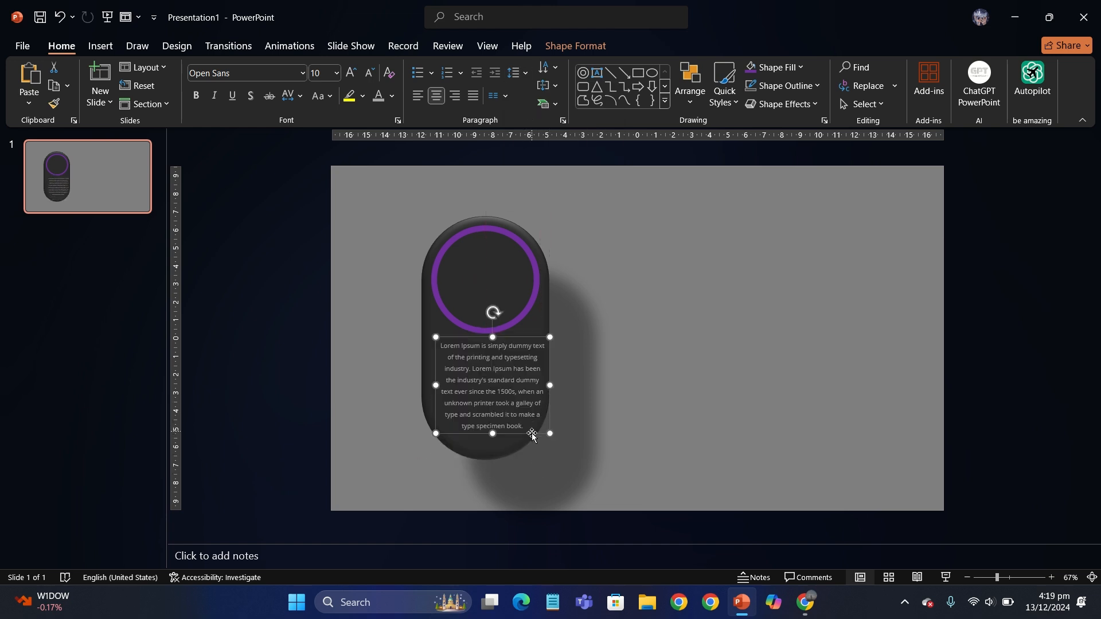
left_click_drag(531, 432, 502, 423)
left_click(370, 74)
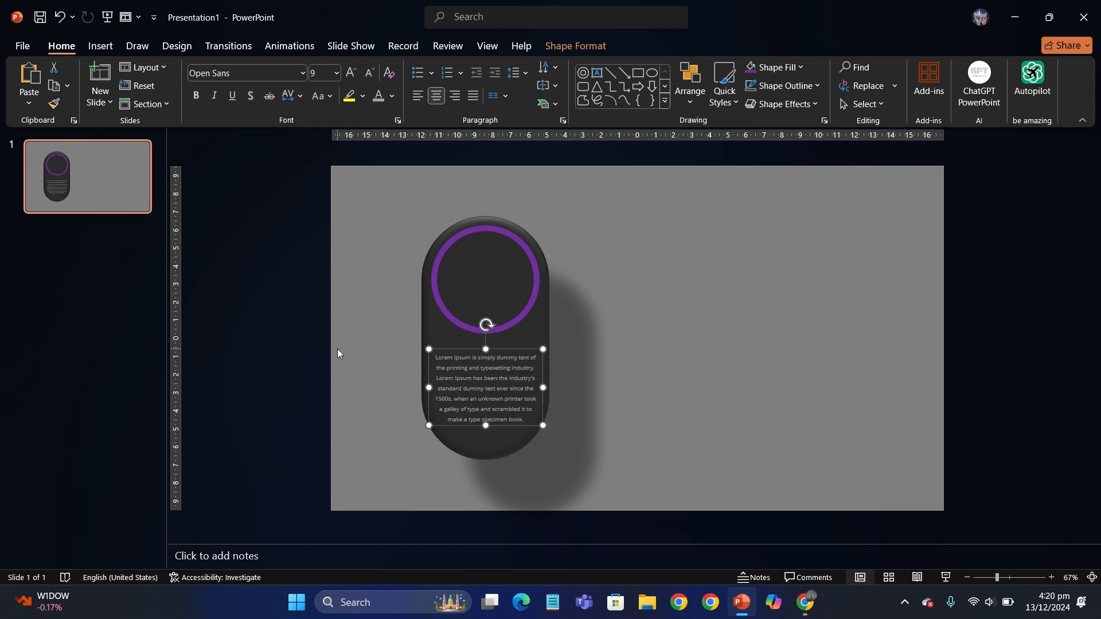
left_click(337, 349)
- Draw a horizontal line 6 cm wide just above the paragraph and colour its outline white
scroll(305, 328, "up", 2)
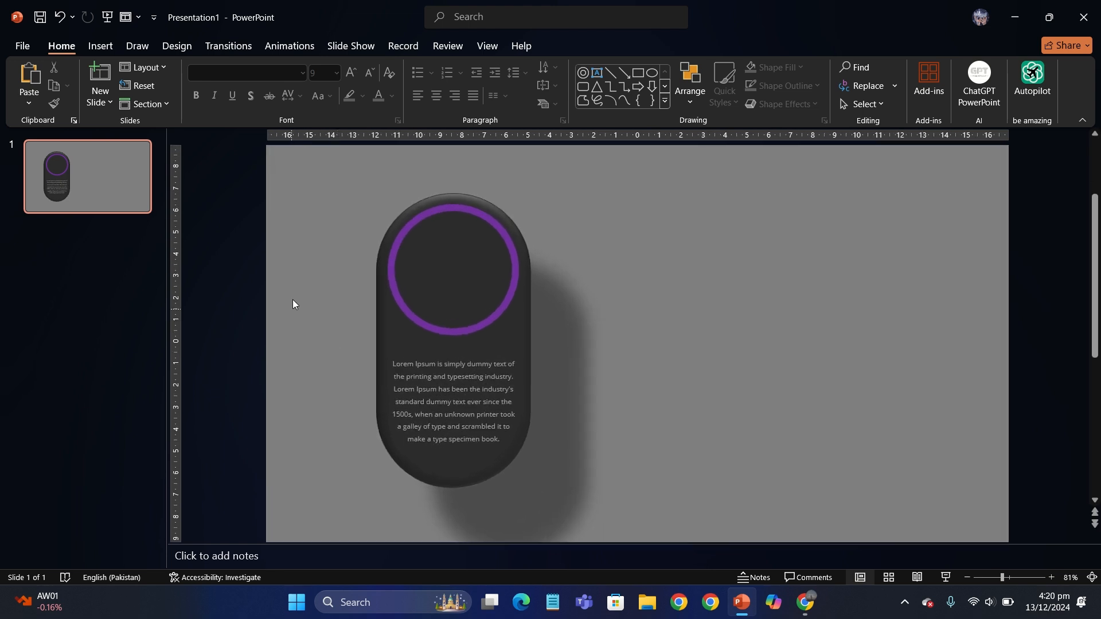
scroll(294, 295, "down", 2)
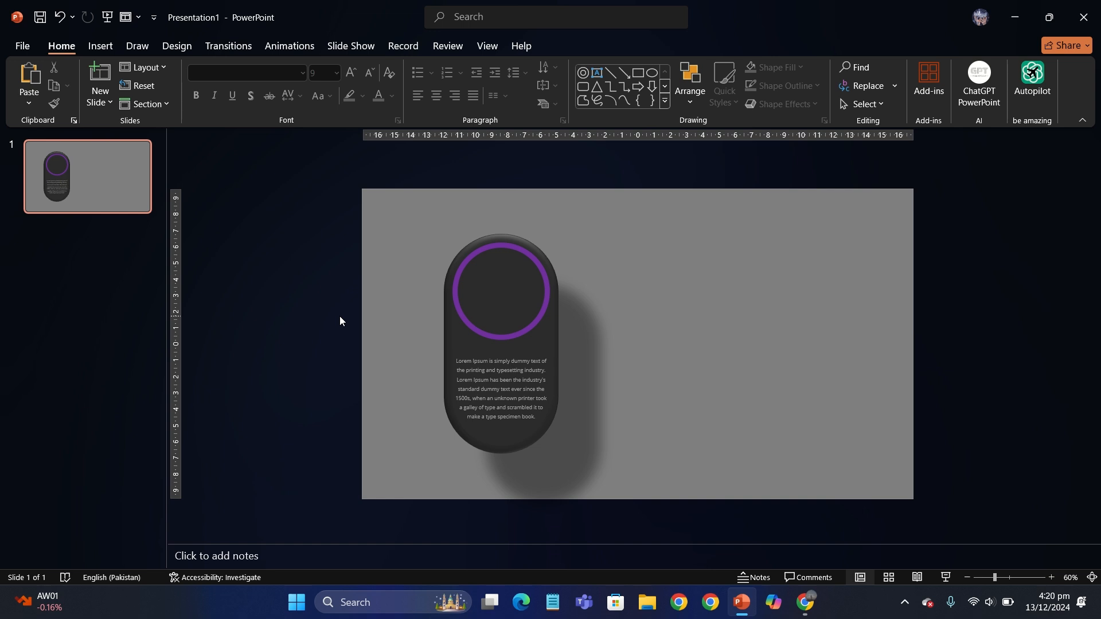
scroll(339, 320, "up", 1)
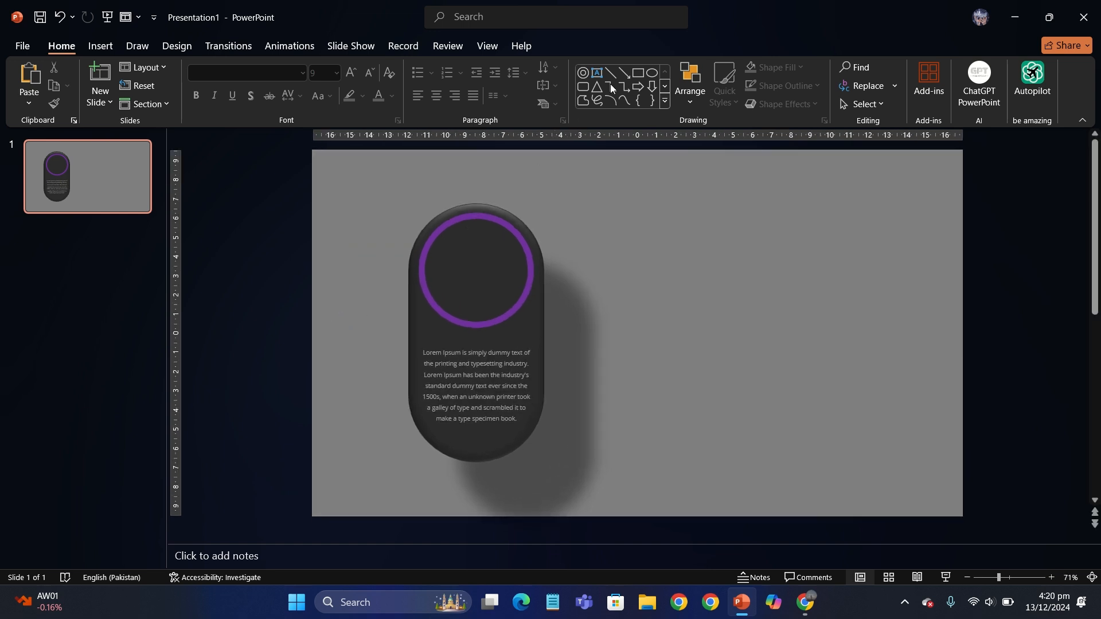
left_click(610, 73)
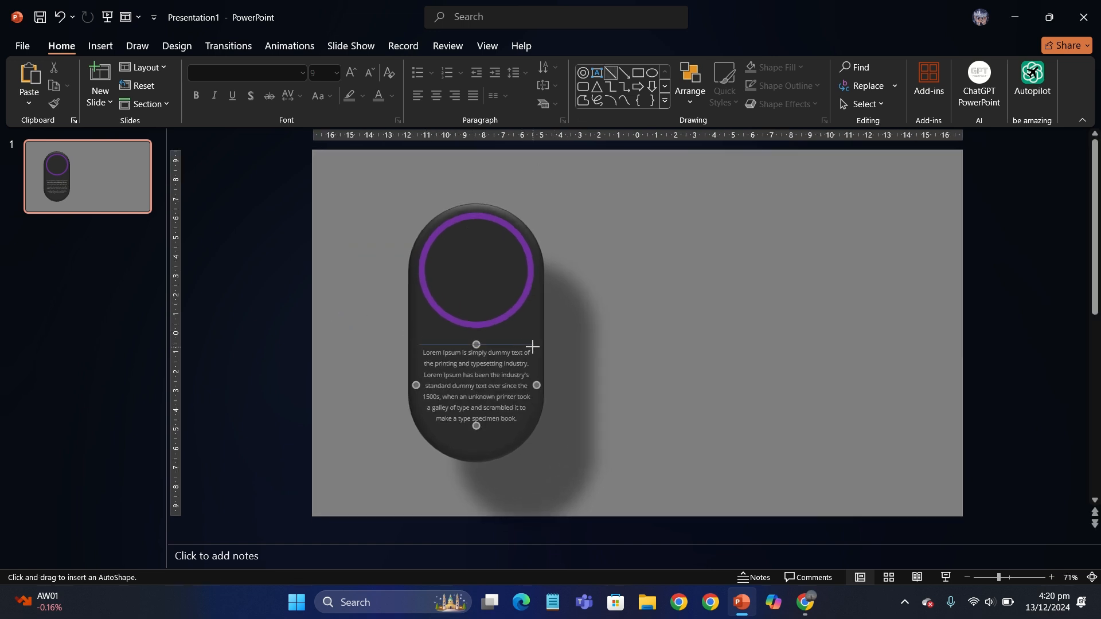
left_click_drag(532, 345, 419, 345)
left_click(387, 85)
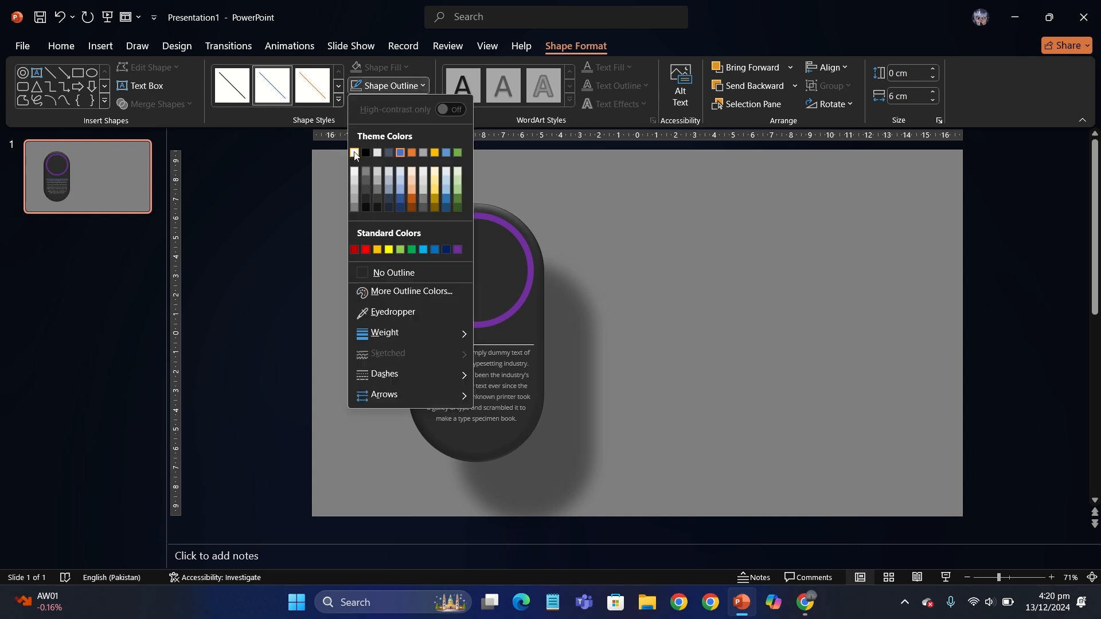
left_click(354, 153)
left_click(319, 304)
- Add a text box reading "SUB TITLE" above the line, with its text centred and coloured white
left_click(597, 73)
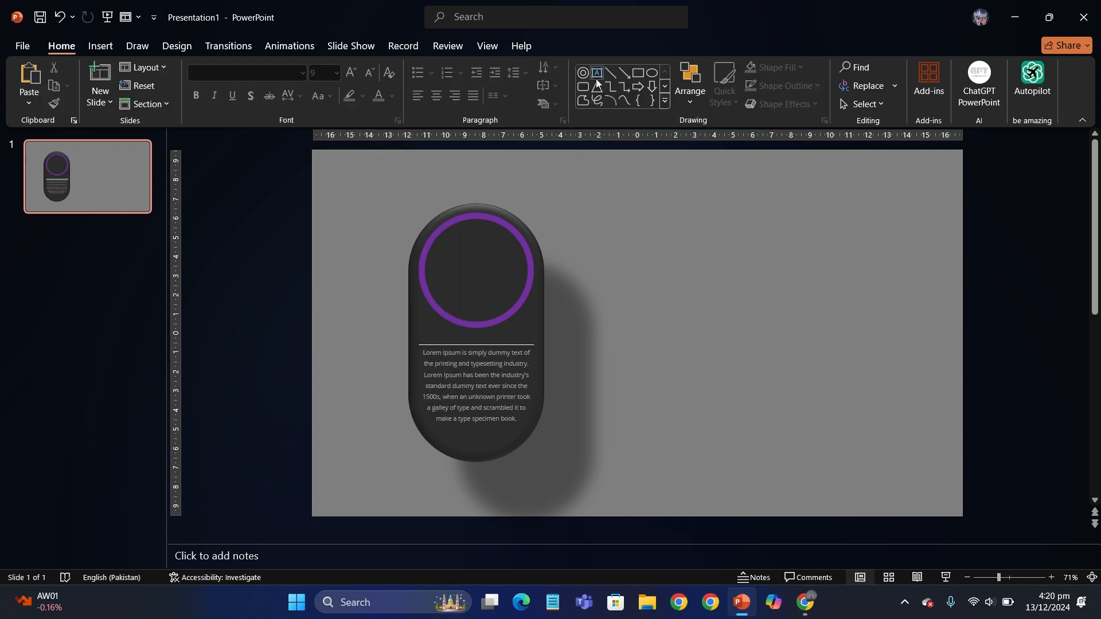
left_click_drag(513, 343, 514, 343)
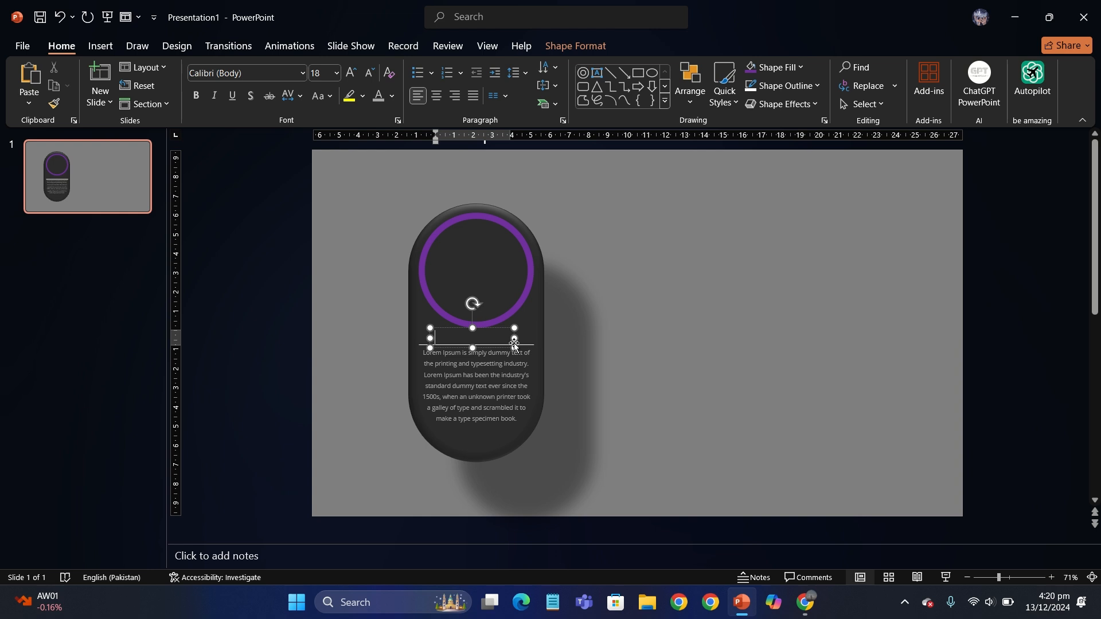
type("SUB TITLE")
left_click(514, 341)
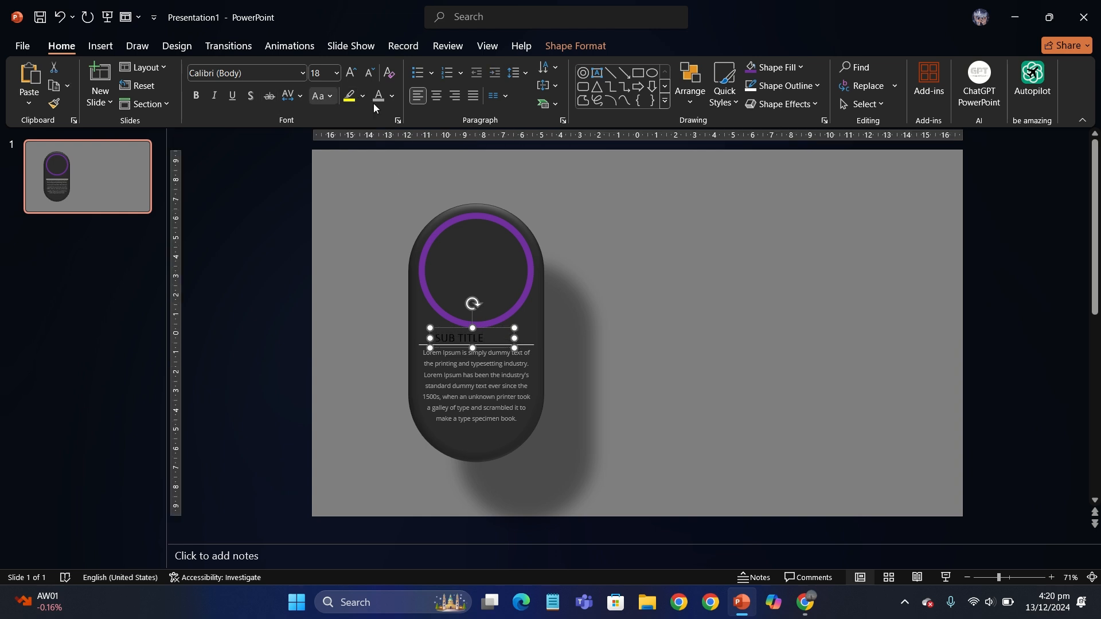
left_click(437, 96)
left_click(393, 96)
left_click(377, 151)
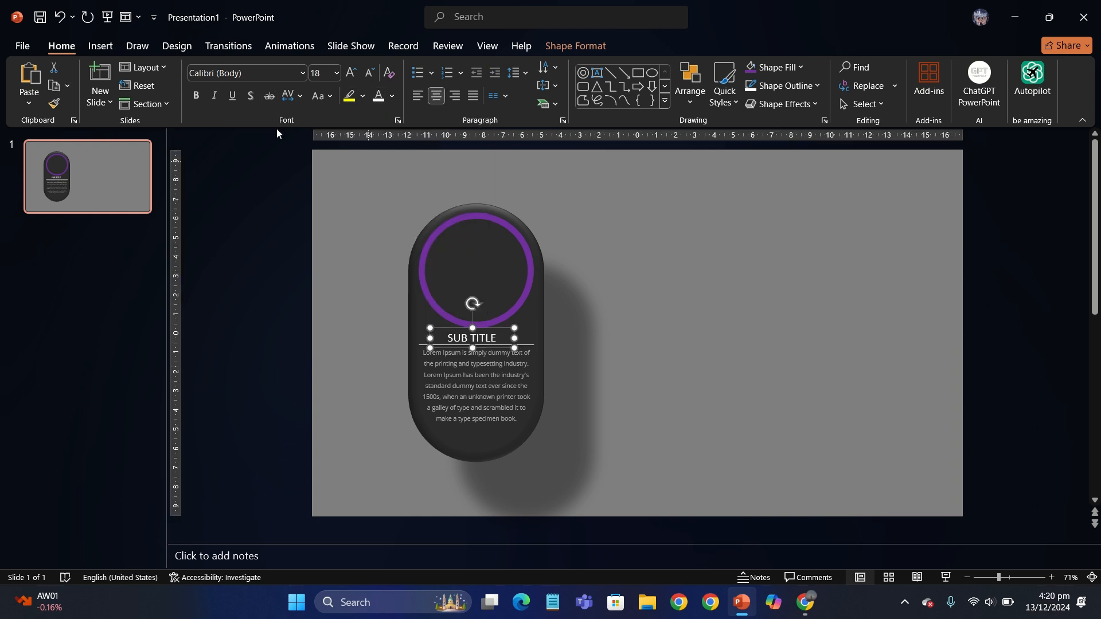
- Make the subtitle bold in Arial Black and loosen its character spacing
left_click(196, 96)
left_click(287, 73)
type("Arial Black")
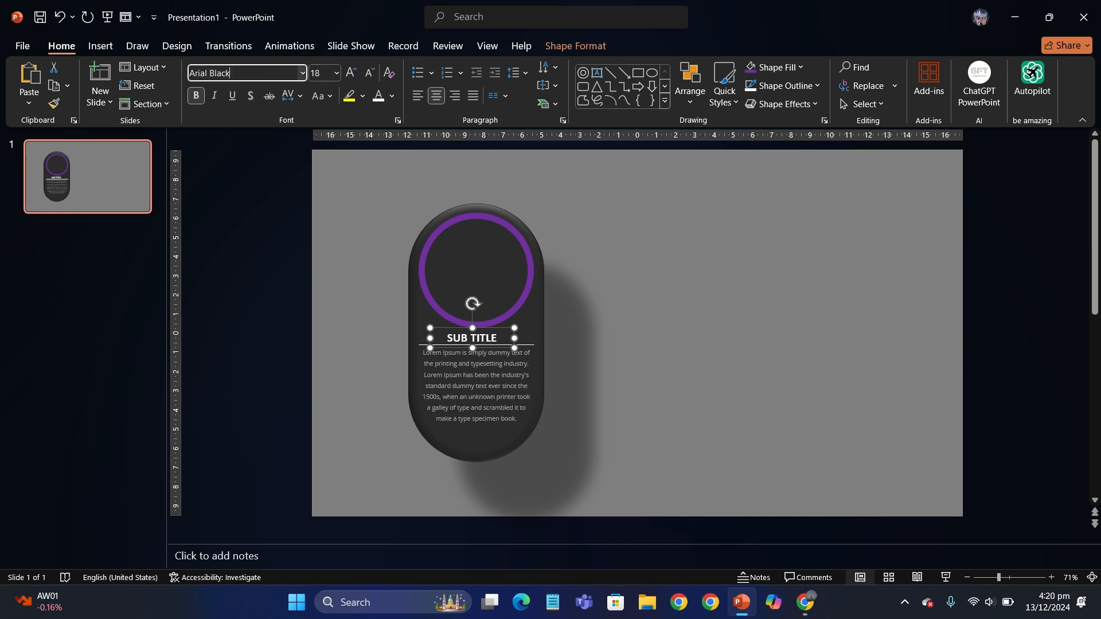
key("Return")
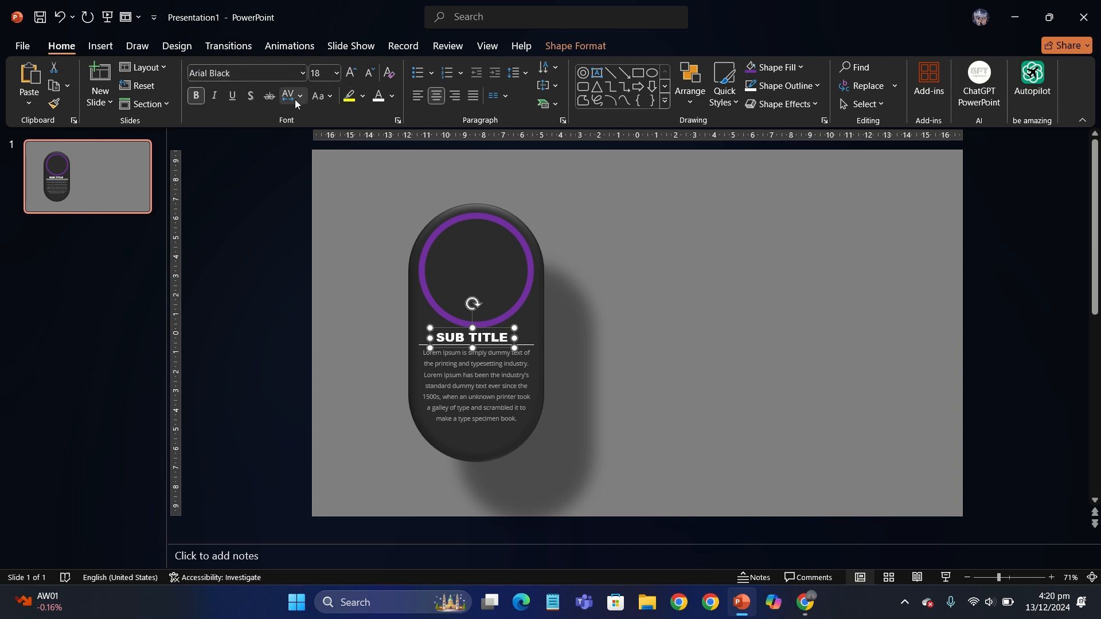
left_click(292, 96)
left_click(331, 170)
- Widen the subtitle's text box and centre it between the ring and the line
left_click_drag(516, 345, 477, 326)
left_click(484, 324)
key("ctrl+z")
left_click(325, 304)
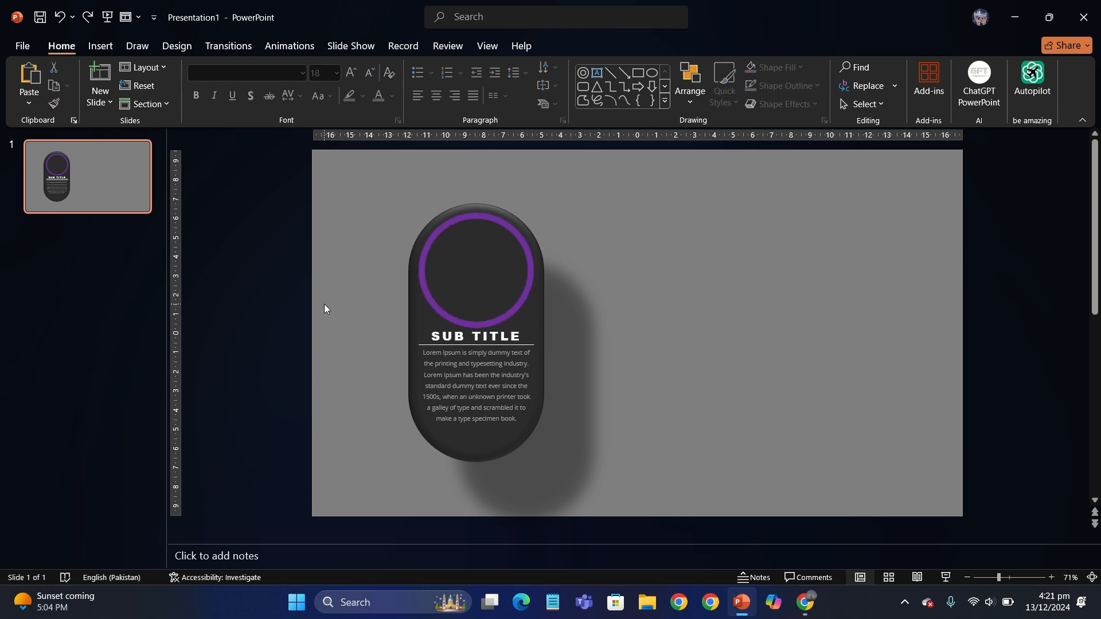
scroll(325, 304, "up", 1)
left_click(508, 418)
left_click(495, 337, "shift")
left_click(586, 360)
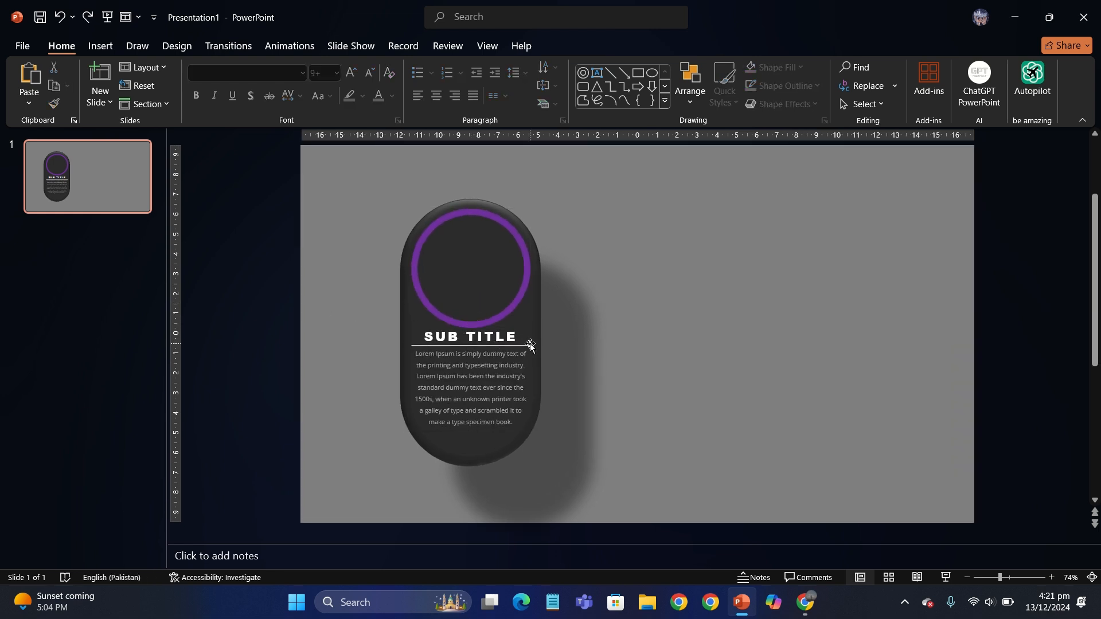
left_click(528, 345)
left_click(524, 346)
key("Escape")
left_click(533, 348)
left_click(568, 344)
scroll(516, 345, "up", 2, "ctrl")
left_click(492, 344)
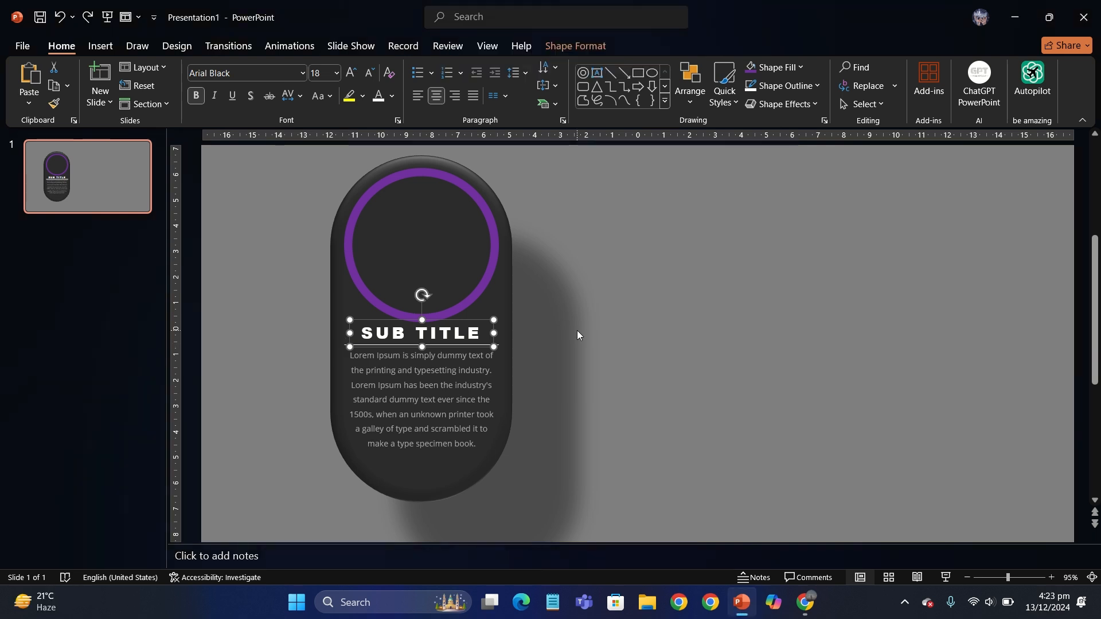
scroll(578, 331, "down", 2, "ctrl")
left_click(577, 330)
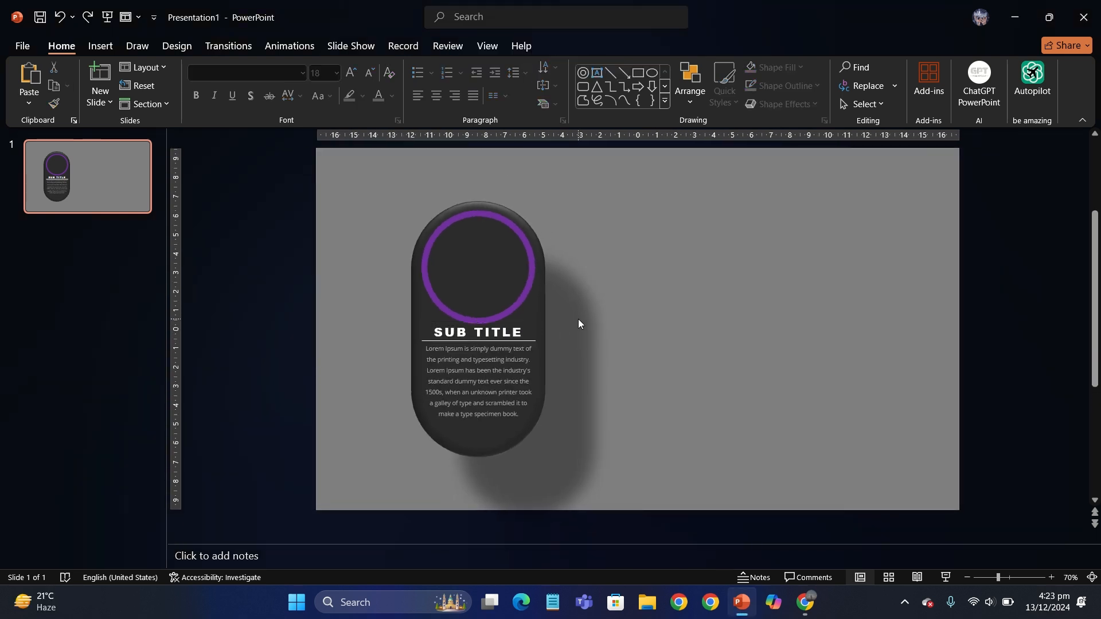
- Group the subtitle, the line and the paragraph, and move the group slightly lower in the pill
left_click(524, 340)
scroll(524, 341, "up", 7, "ctrl")
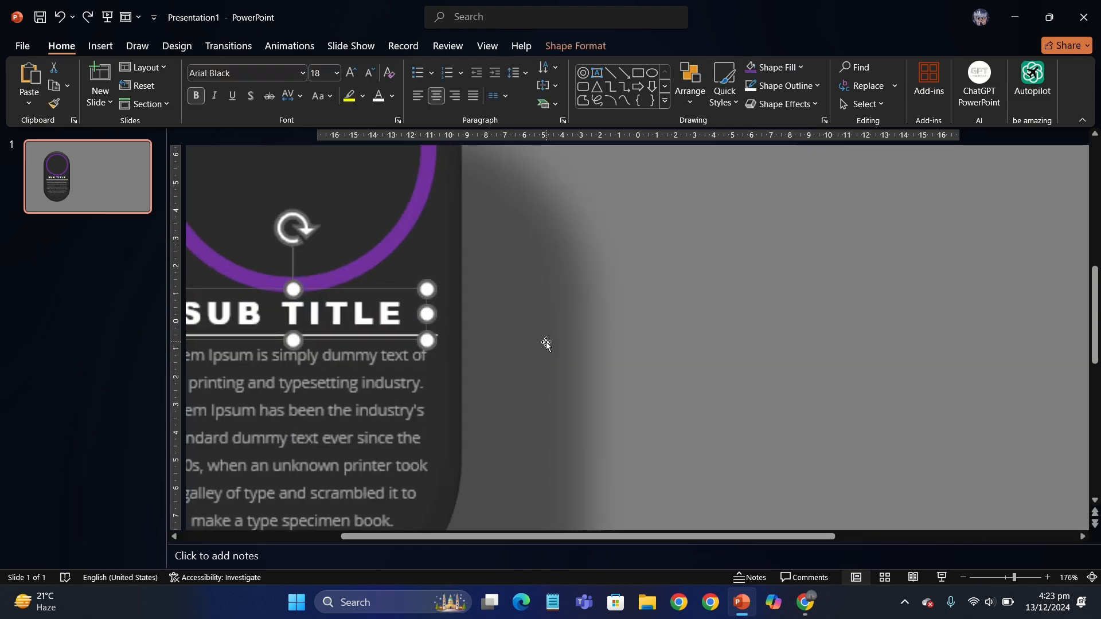
left_click(426, 334, "shift")
left_click(399, 430, "shift")
scroll(399, 430, "down", 1, "ctrl")
scroll(399, 430, "down", 5, "ctrl")
left_click(489, 439)
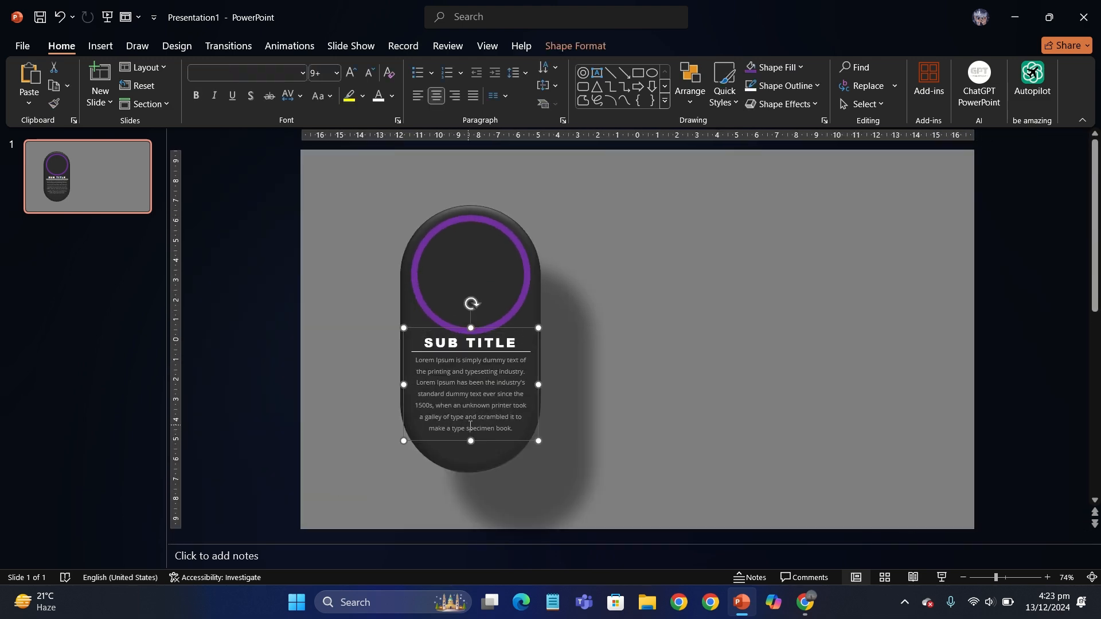
left_click(498, 443)
left_click_drag(498, 443, 497, 453)
- Remove the outline from the dark pill shape
left_click(535, 323)
left_click(575, 45)
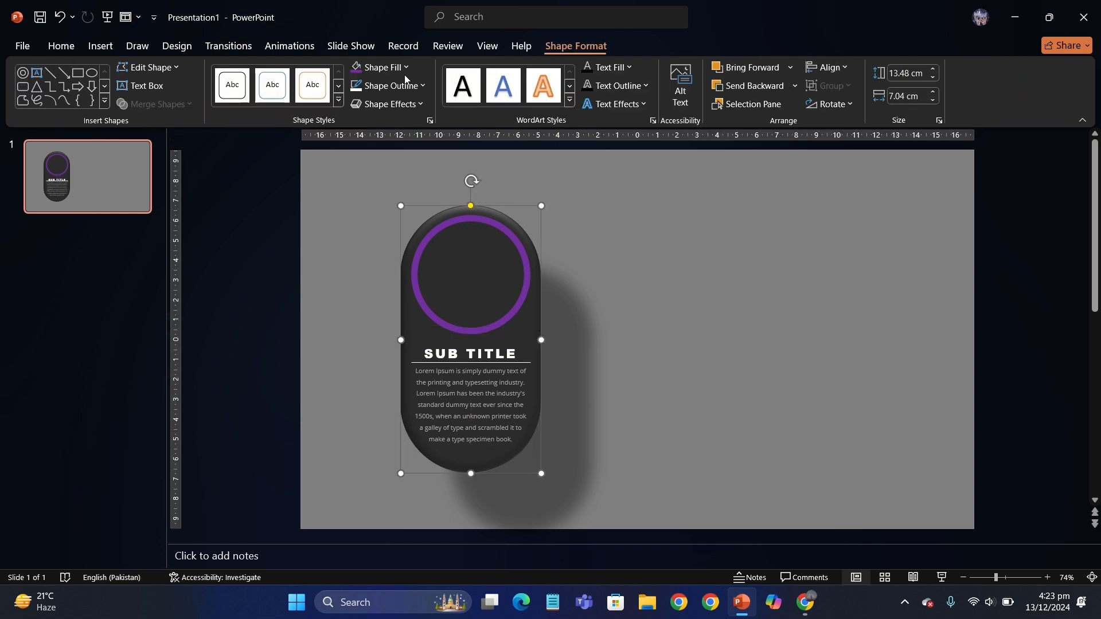
left_click(389, 85)
left_click(396, 273)
left_click(286, 273)
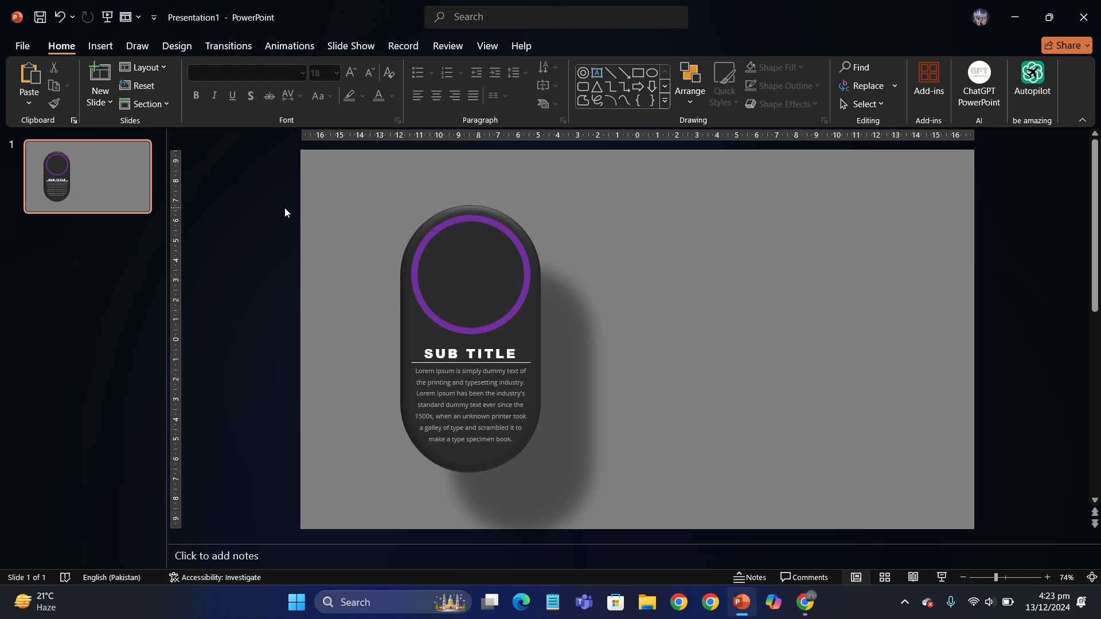
- Add a text box reading "TITLE 01" inside the ring, with its text centred and coloured white
left_click(594, 75)
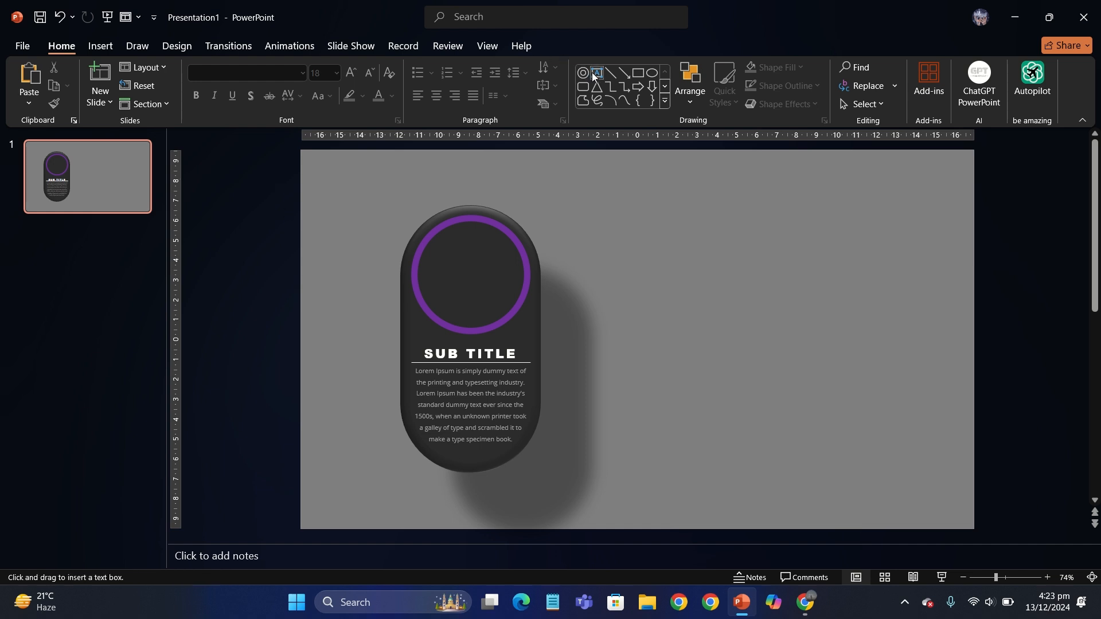
left_click_drag(434, 257, 510, 278)
type("TITLE 01")
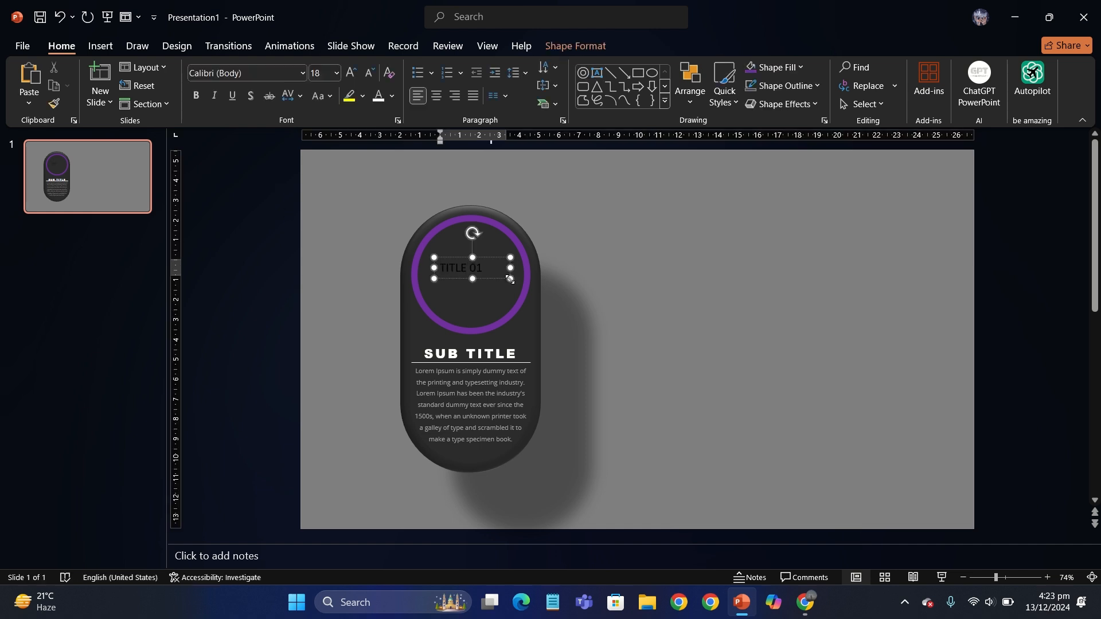
left_click(501, 280)
left_click(375, 99)
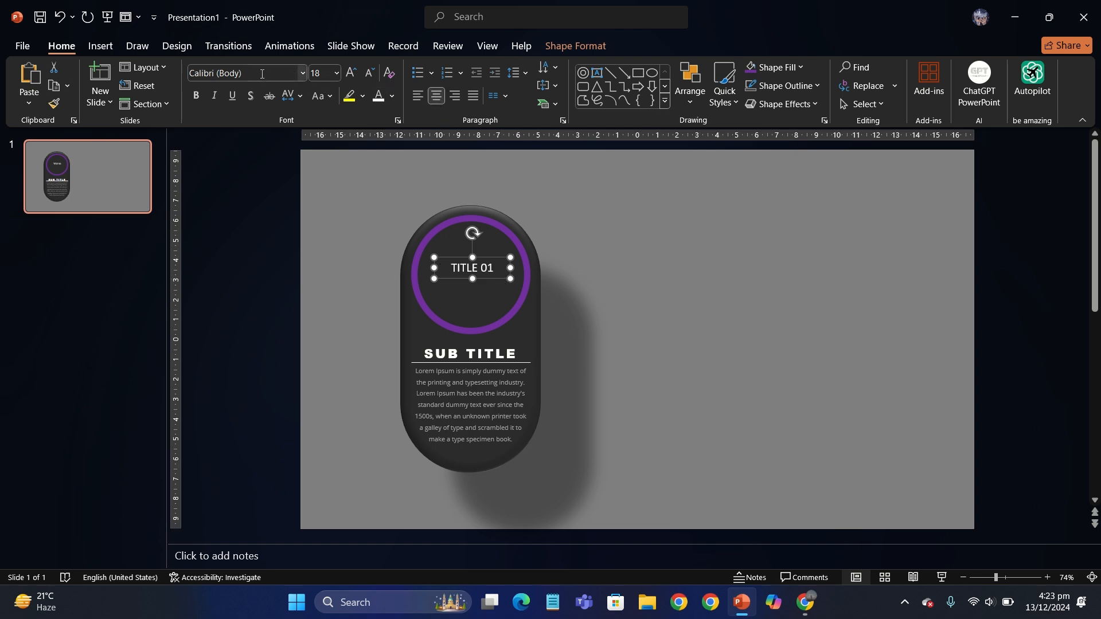
left_click(252, 74)
type("Rial")
key("Return")
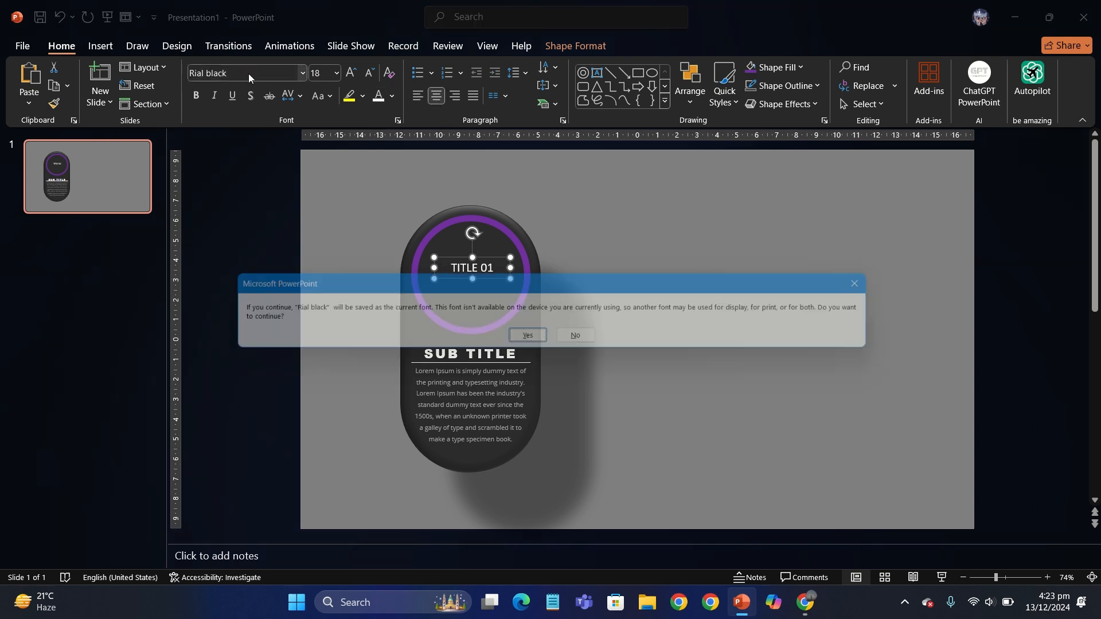
left_click(577, 336)
- Set the title inside the ring to Arial Black at size 28 and centre its text box in the ring
left_click(272, 68)
type("Arial")
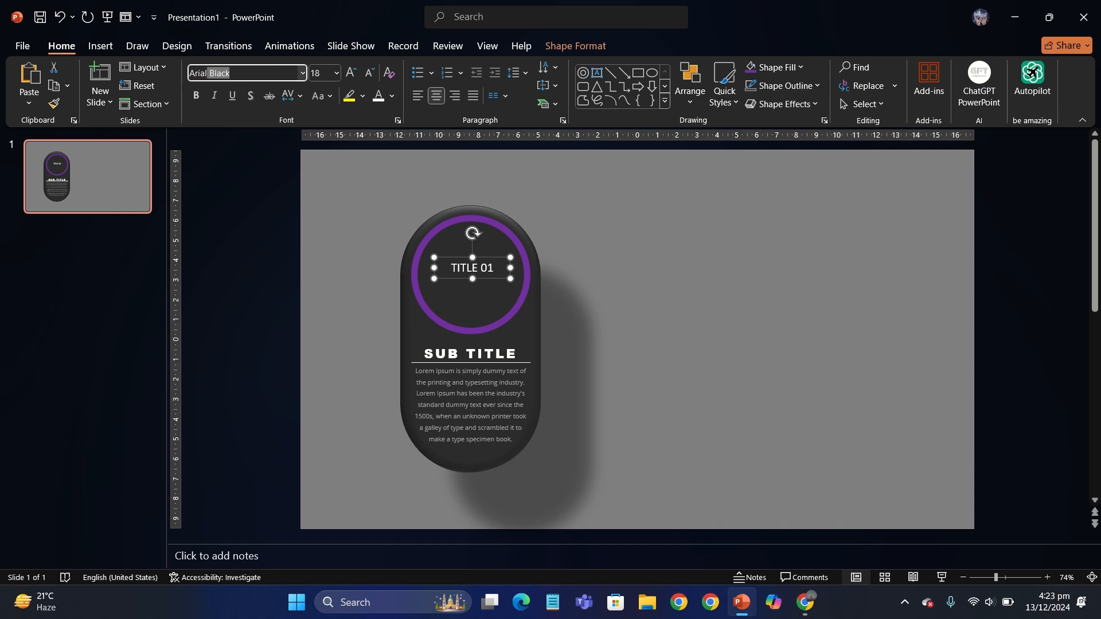
key("Return")
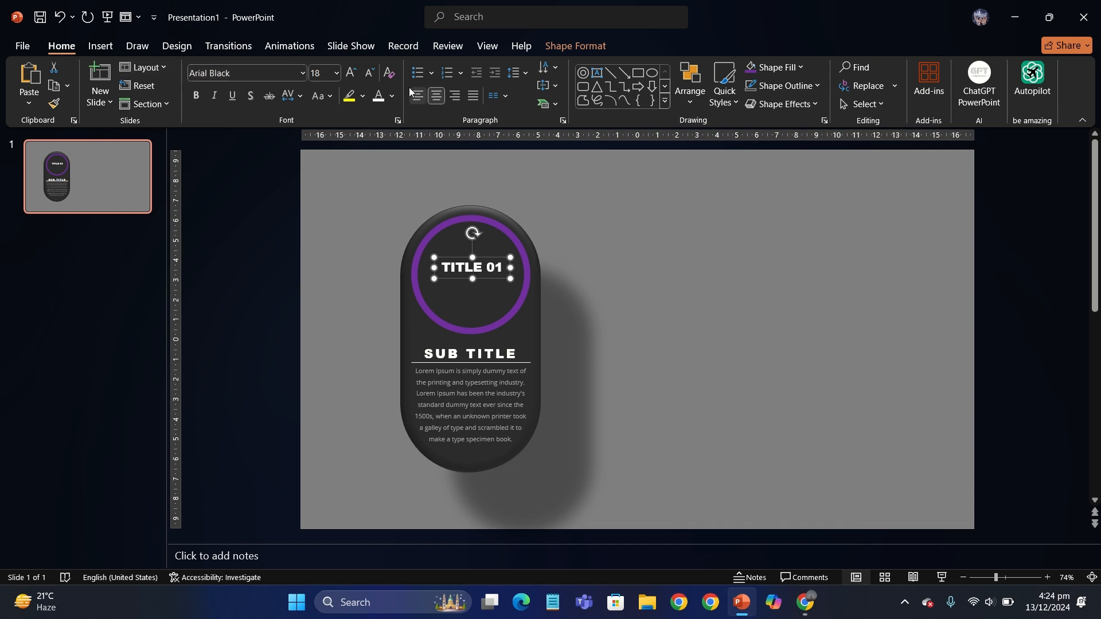
left_click(351, 73)
left_click(351, 73)
left_click(351, 72)
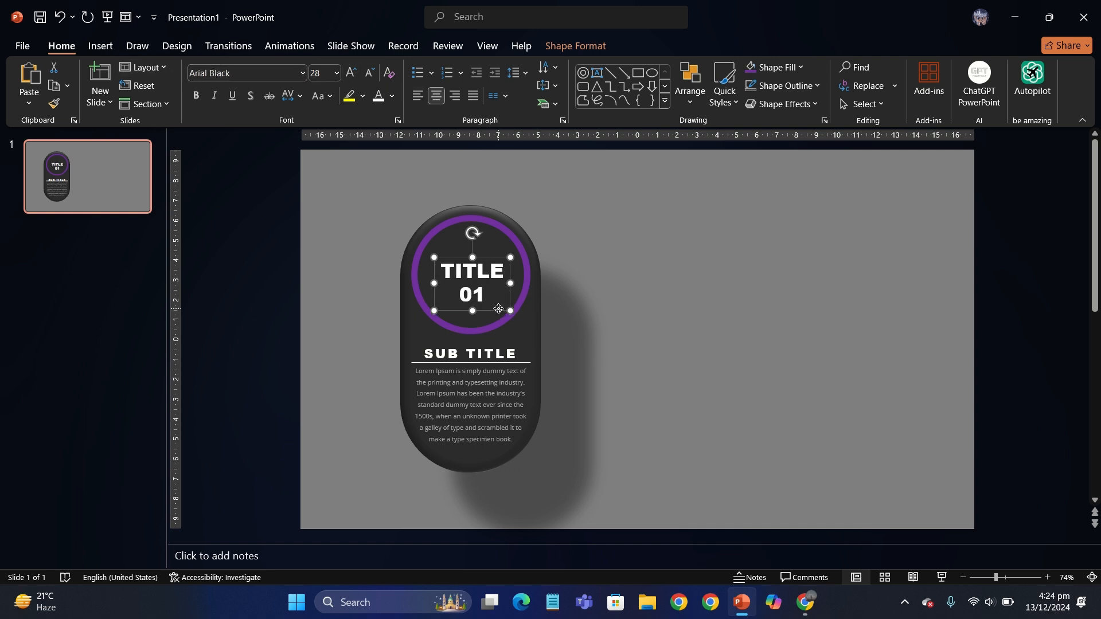
left_click_drag(499, 310, 496, 301)
- Ungroup the subtitle, line and paragraph, and nudge the subtitle slightly upward from the line
left_click_drag(346, 182, 598, 514)
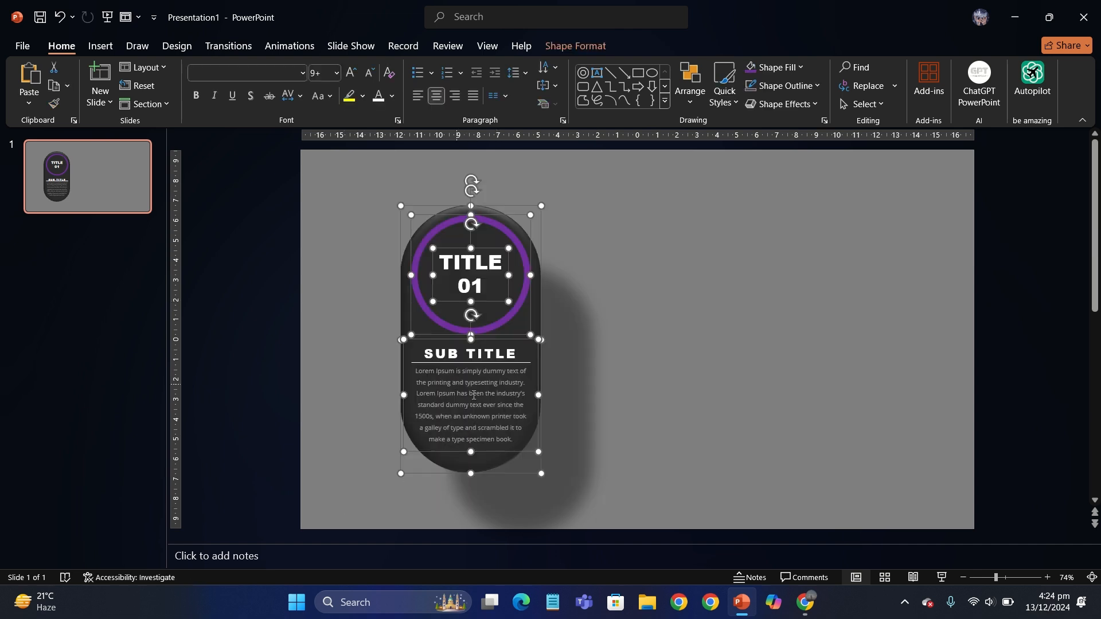
left_click(602, 356)
left_click(497, 350)
key("ctrl+shift+g")
left_click(294, 342)
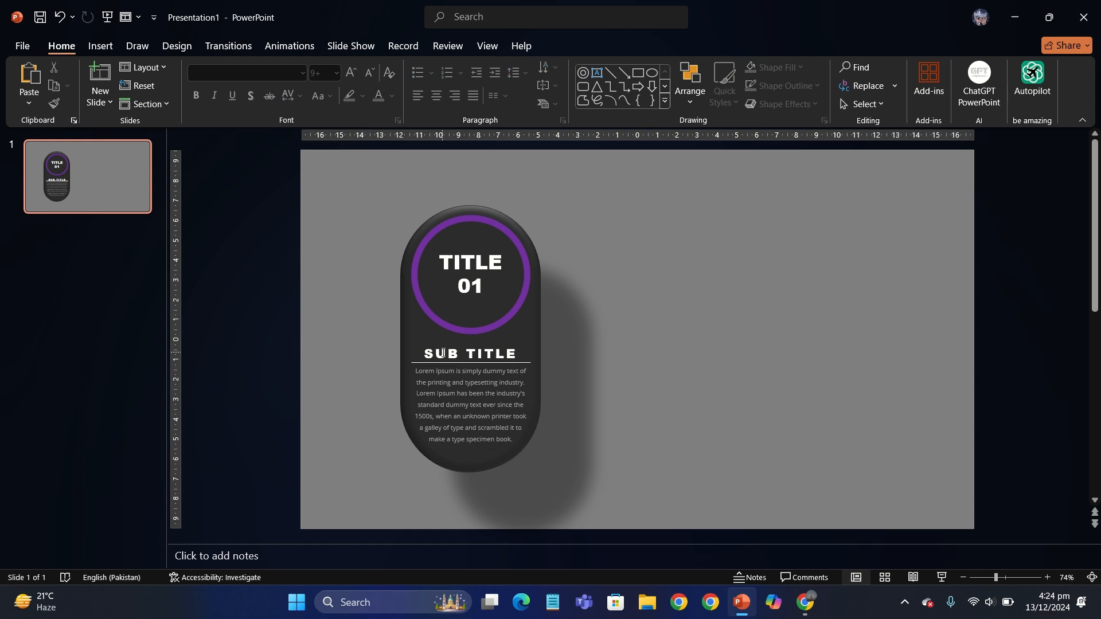
left_click(442, 353)
left_click_drag(442, 353, 442, 350)
left_click(317, 337)
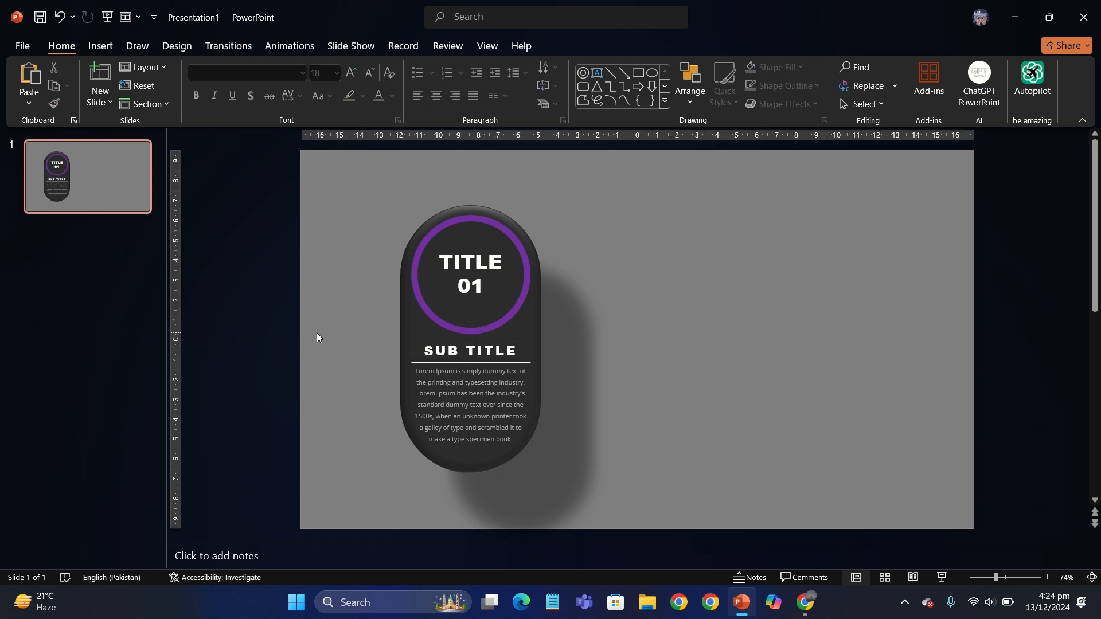
- Group the whole card and duplicate it twice to form a row of three evenly spaced, aligned cards
left_click_drag(304, 183, 651, 508)
key("ctrl+g")
key("ctrl+d")
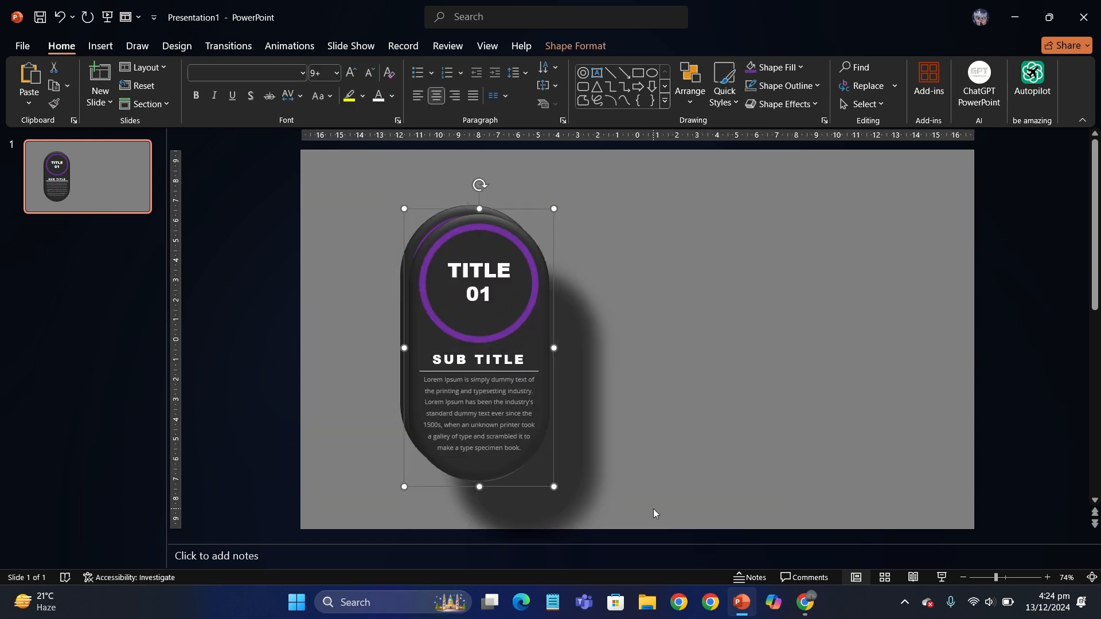
left_click_drag(536, 484, 697, 474)
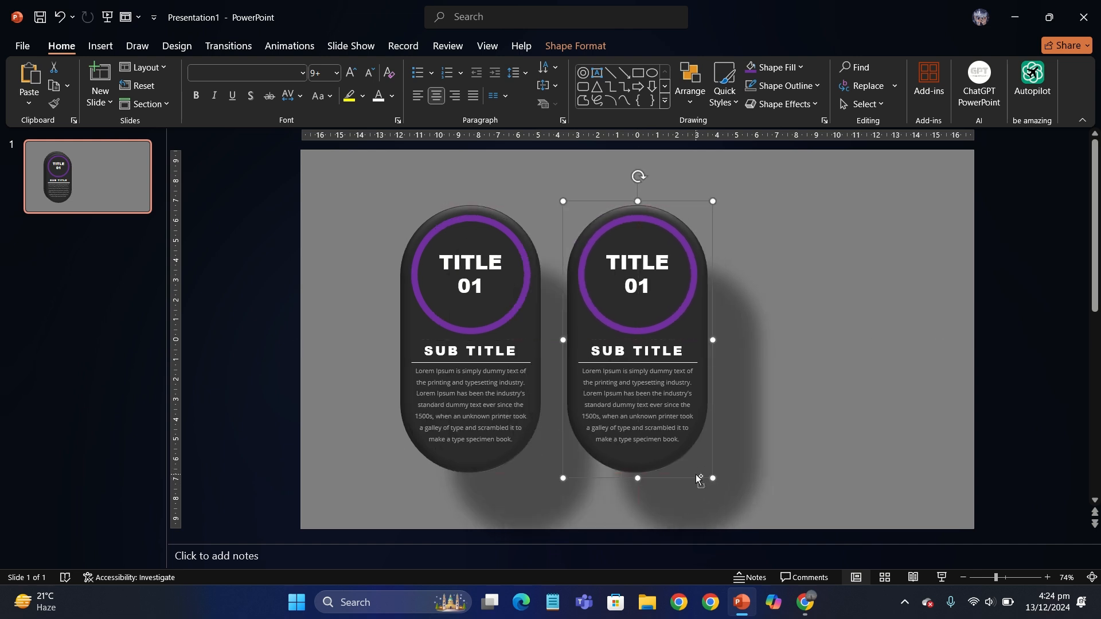
key("ctrl+d")
- Ungroup the third card and the middle card into their separate elements
key("ctrl+shift+g")
left_click(683, 264)
key("ctrl+shift+g")
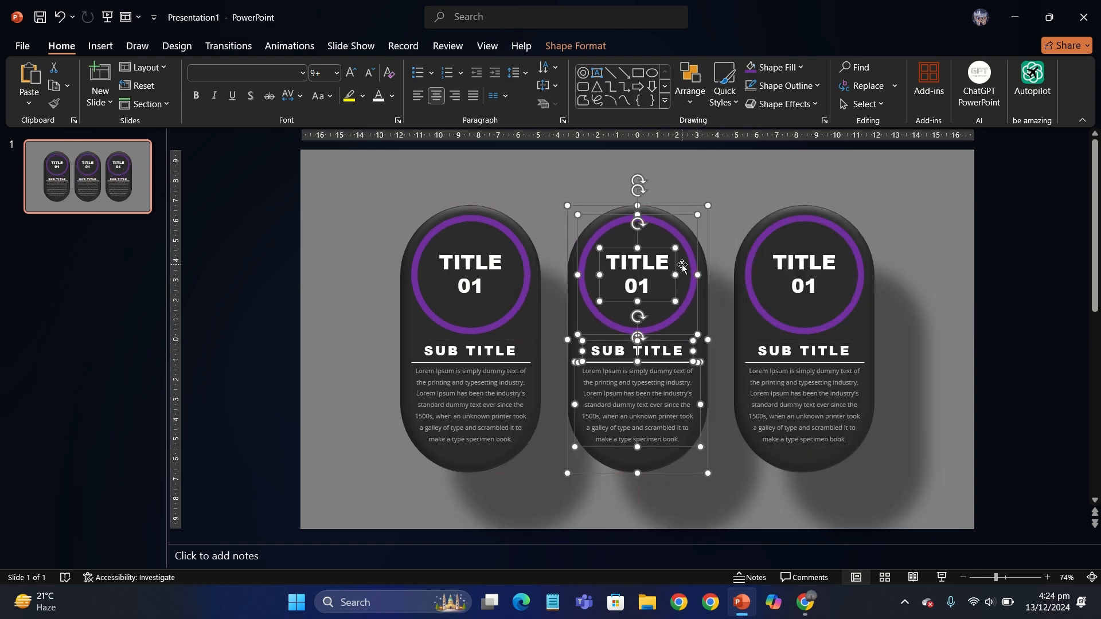